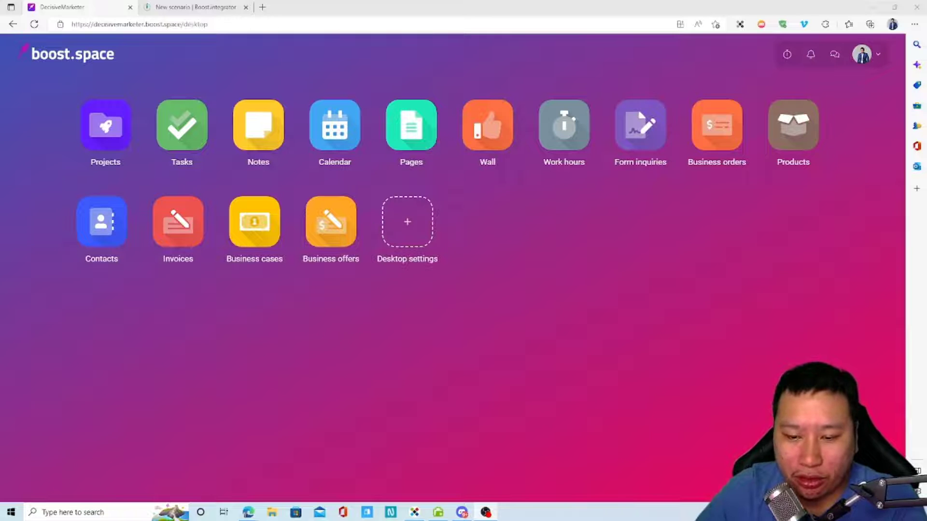
# - Open the module shop from the desktop settings and examine the boost.collaboration modules
pyautogui.click(407, 222)
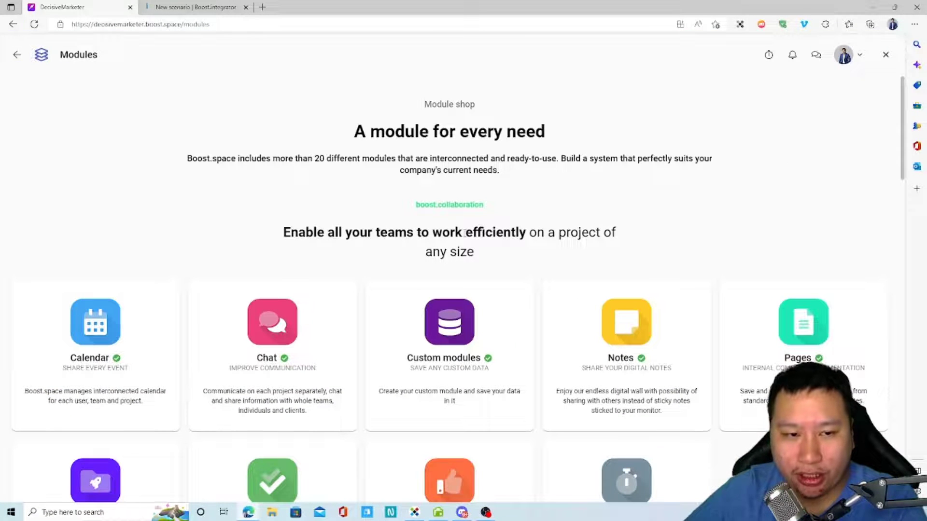
pyautogui.scroll(-3, 437, 235)
pyautogui.scroll(3, 437, 236)
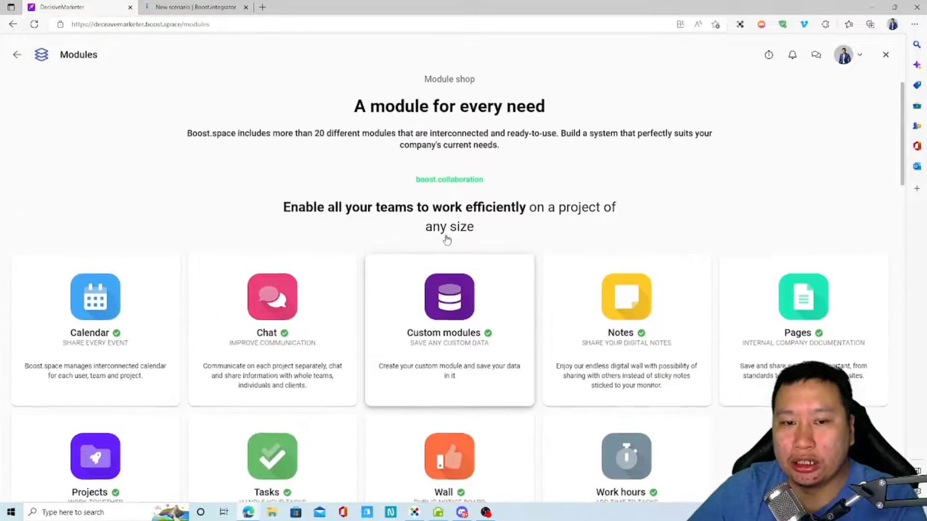
pyautogui.scroll(-1, 444, 234)
pyautogui.scroll(1, 446, 232)
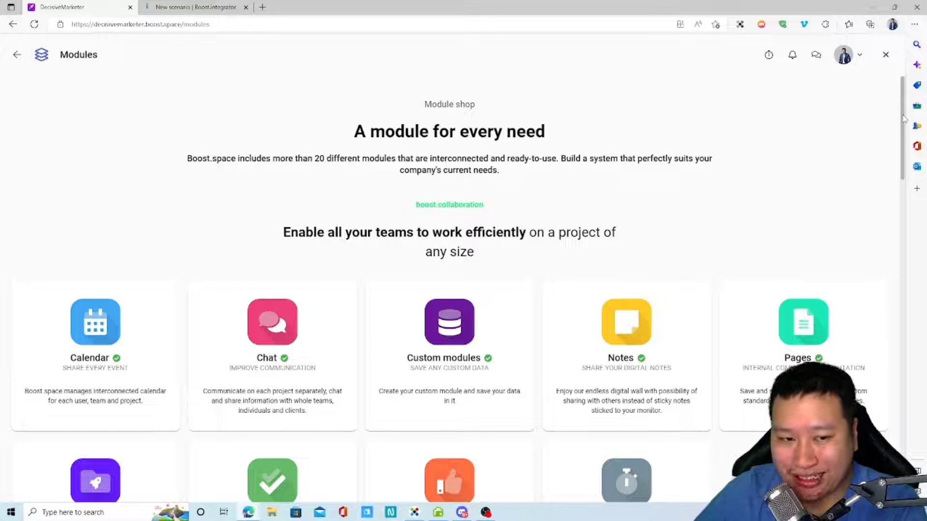
pyautogui.moveTo(904, 118); pyautogui.dragTo(910, 149)
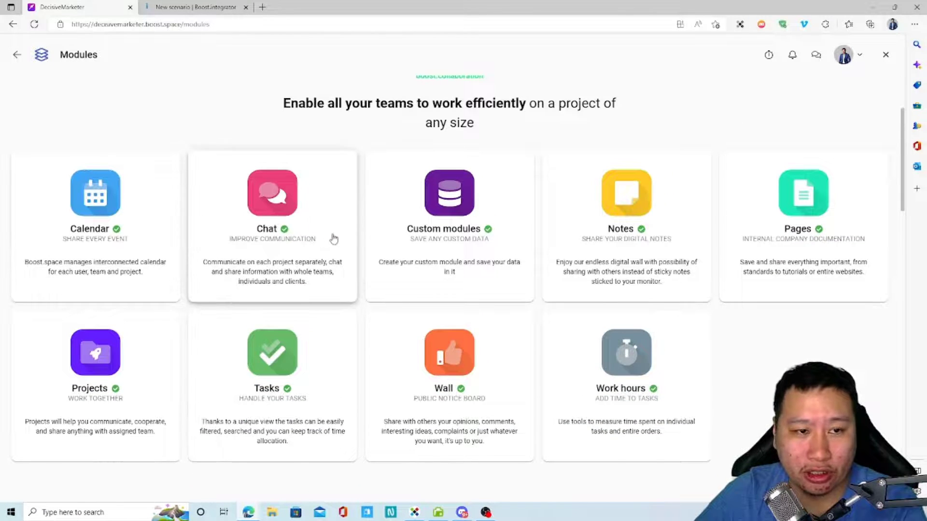
pyautogui.scroll(2, 329, 236)
pyautogui.scroll(-9, 414, 234)
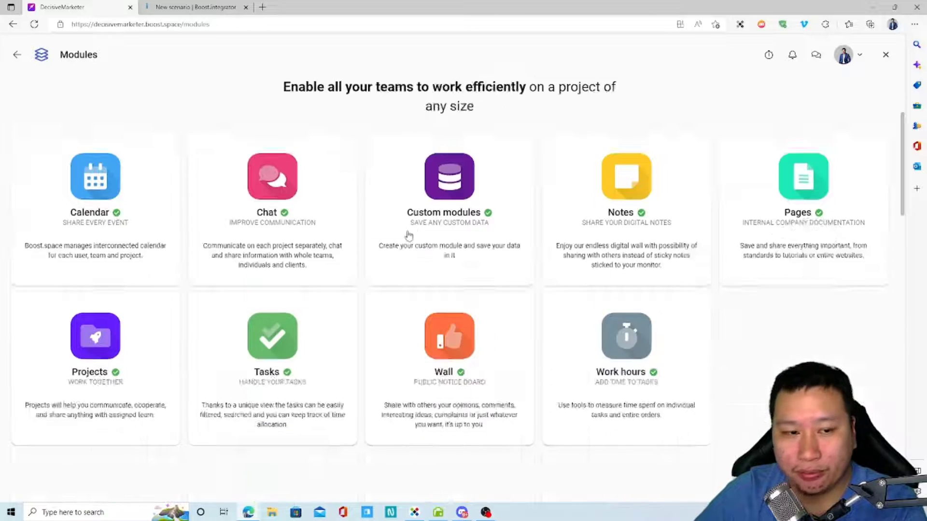
pyautogui.scroll(1, 435, 151)
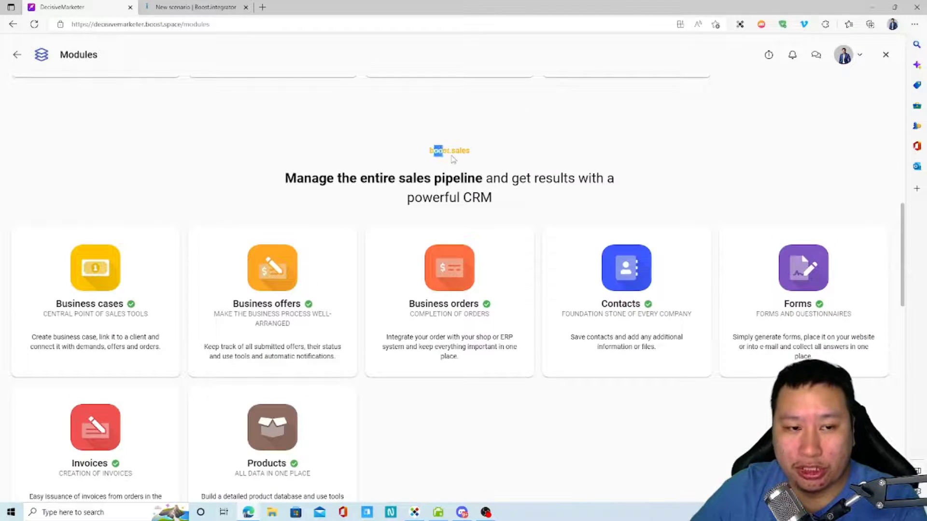
# - Examine the boost.sales modules and the remaining sections further down the module shop
pyautogui.scroll(-5, 487, 216)
pyautogui.scroll(-3, 486, 218)
pyautogui.moveTo(441, 98); pyautogui.dragTo(479, 100)
pyautogui.scroll(-3, 468, 228)
pyautogui.scroll(-1, 468, 228)
pyautogui.moveTo(431, 154); pyautogui.dragTo(484, 146)
pyautogui.click(488, 147)
pyautogui.scroll(-1, 500, 227)
pyautogui.scroll(2, 491, 272)
pyautogui.scroll(10, 490, 272)
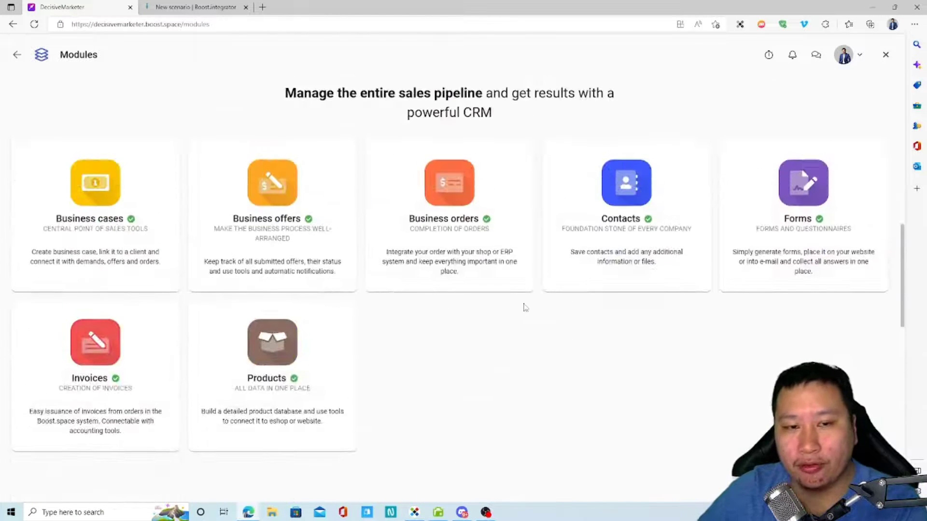
pyautogui.scroll(6, 527, 309)
pyautogui.scroll(4, 530, 307)
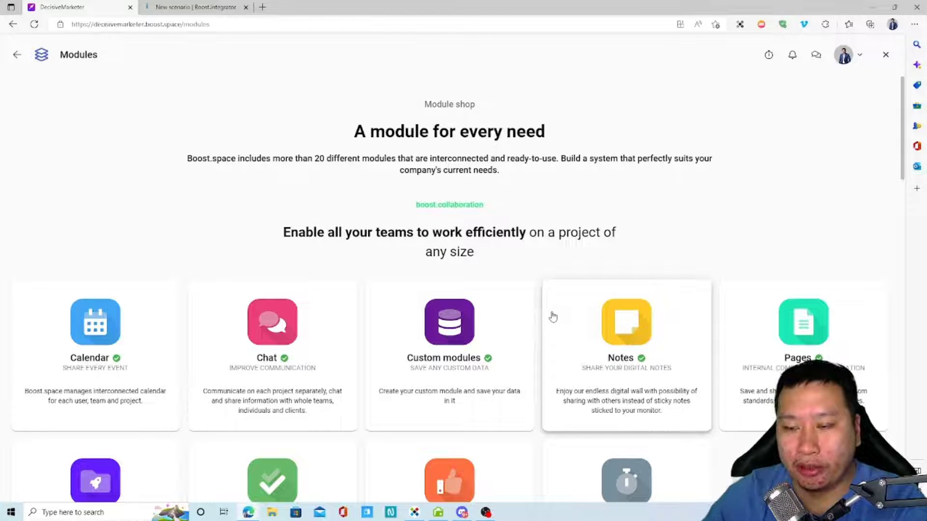
# - Review the collaboration and sales modules side by side in the module shop and return to the desktop
pyautogui.scroll(-8, 338, 263)
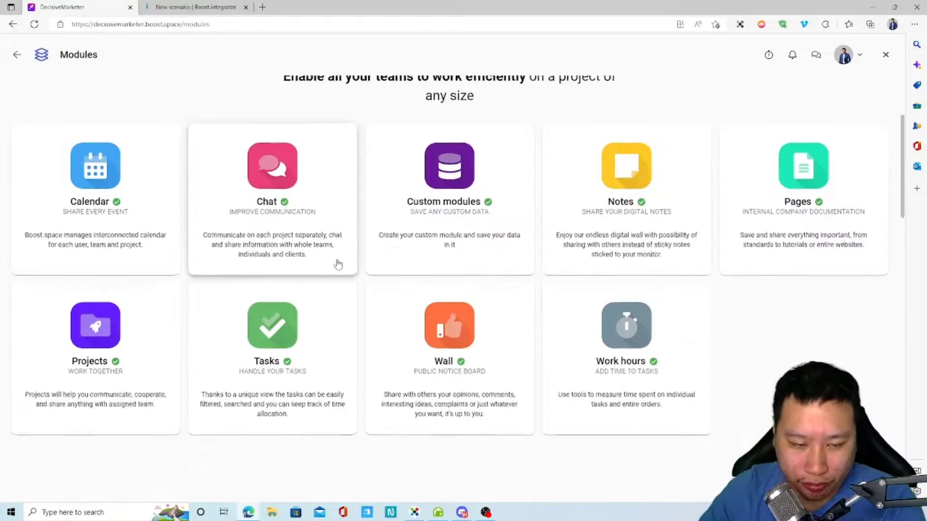
pyautogui.scroll(8, 333, 256)
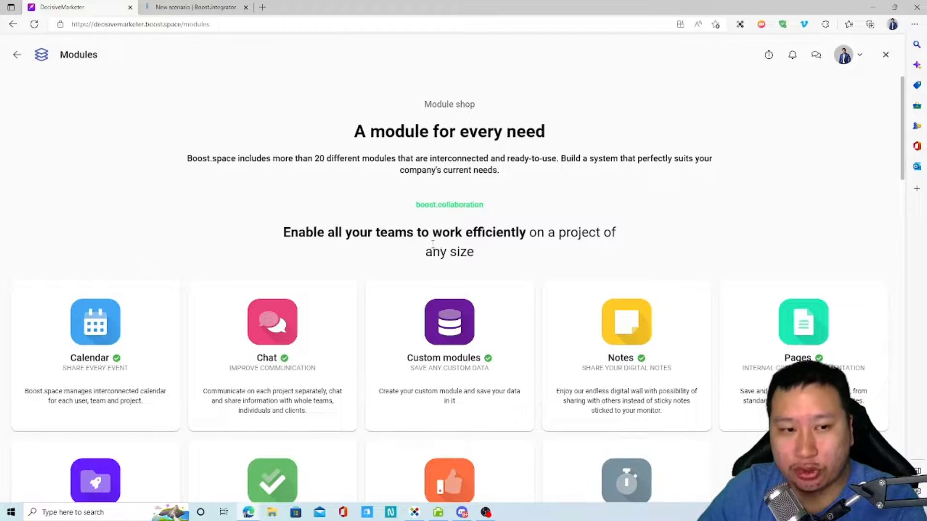
pyautogui.scroll(-10, 432, 243)
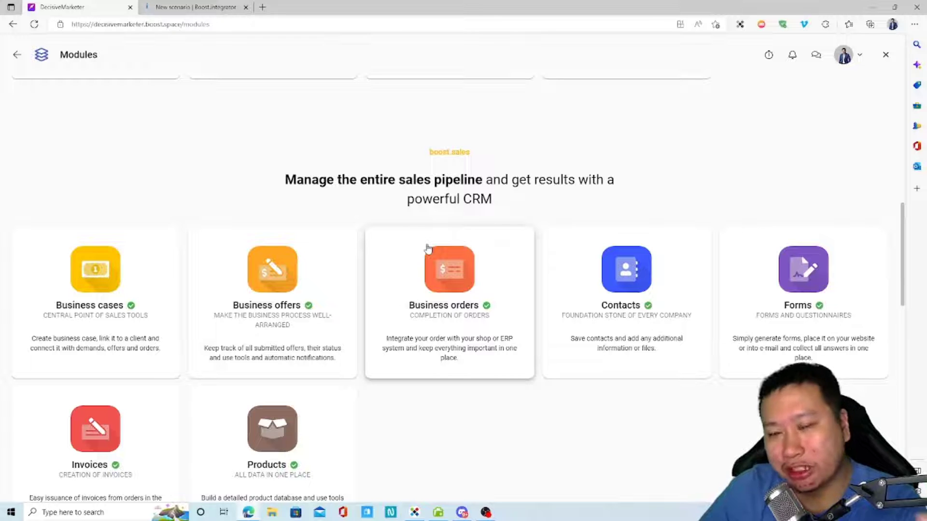
pyautogui.scroll(10, 318, 256)
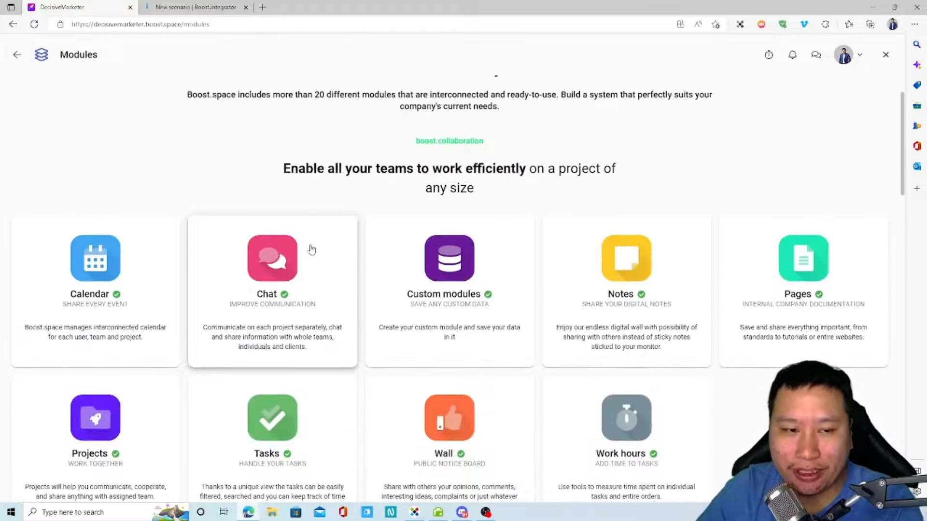
pyautogui.scroll(-10, 323, 259)
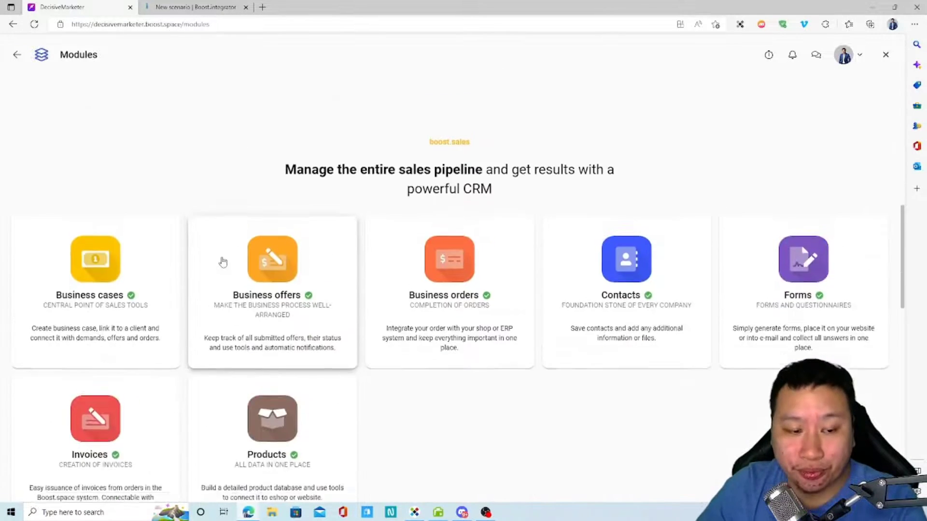
pyautogui.scroll(10, 193, 280)
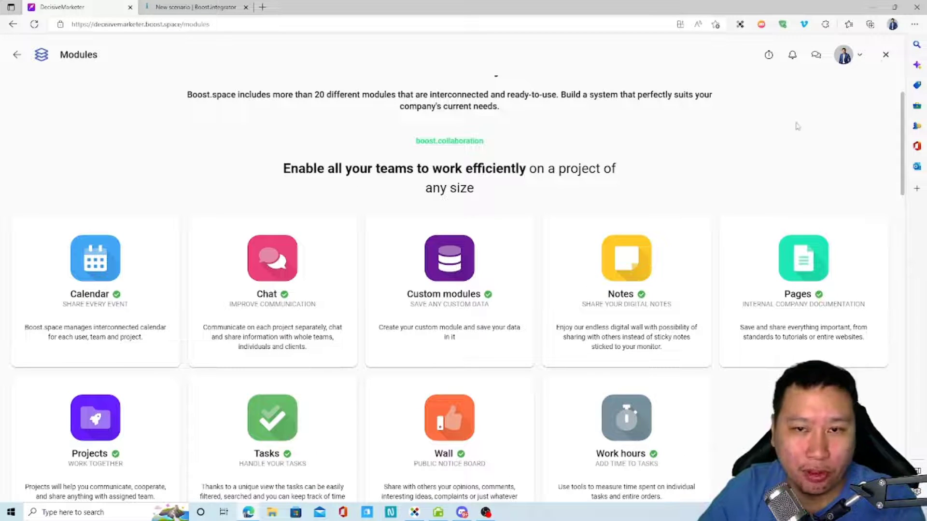
pyautogui.click(886, 55)
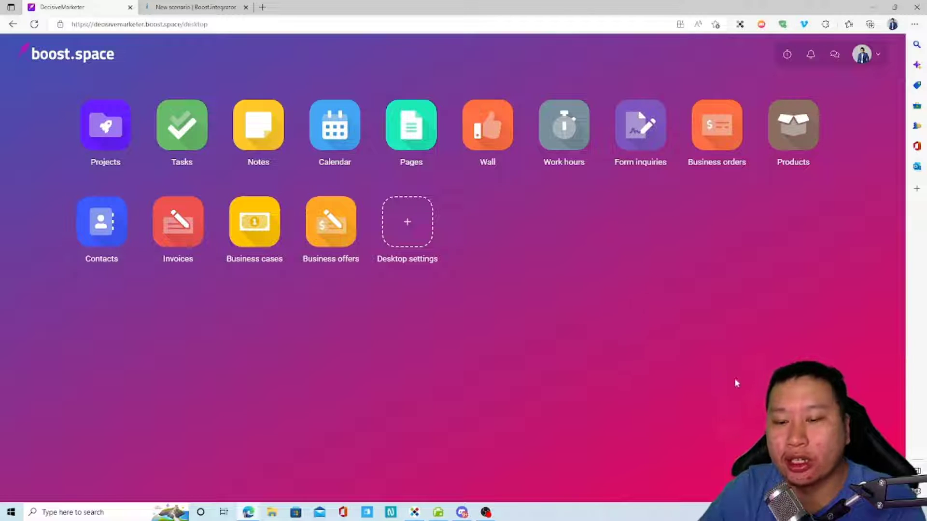
# - View the Forms module's page from the module shop and go back to the module overview
pyautogui.click(869, 474)
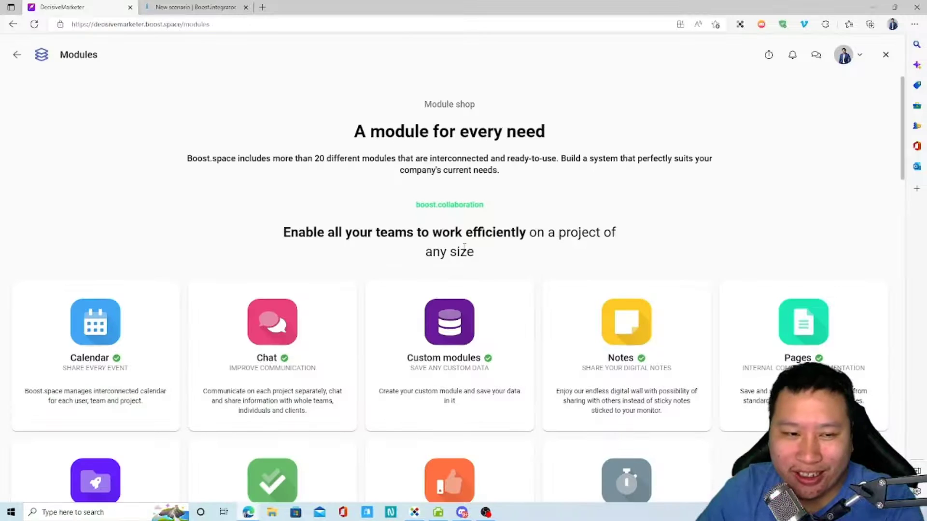
pyautogui.scroll(-10, 464, 246)
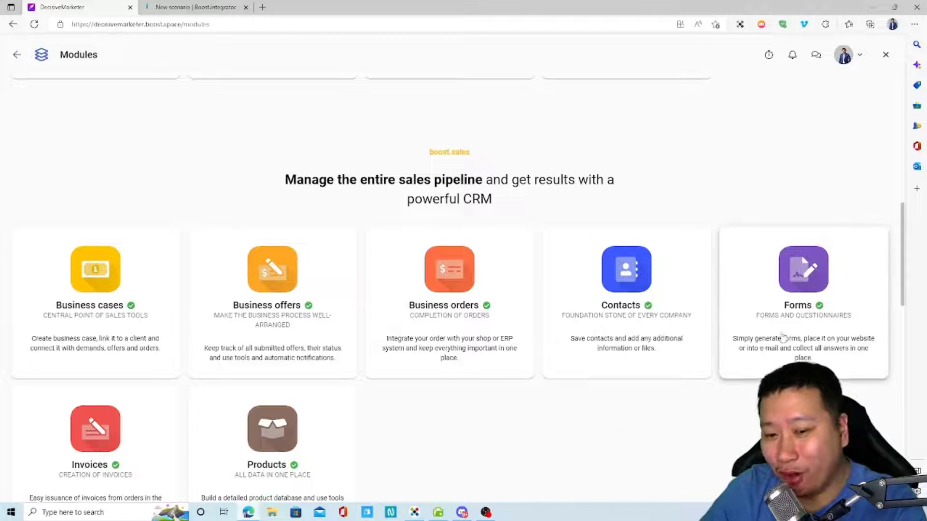
pyautogui.click(765, 317)
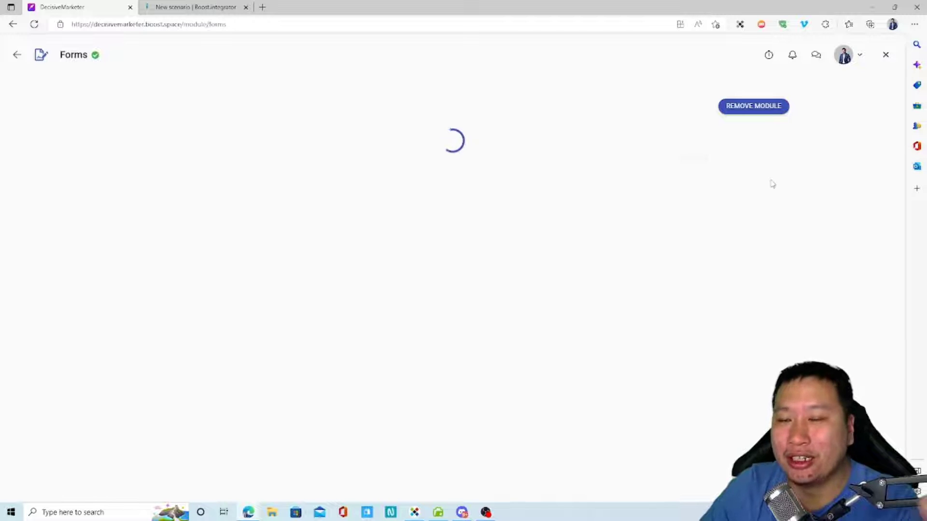
pyautogui.click(17, 55)
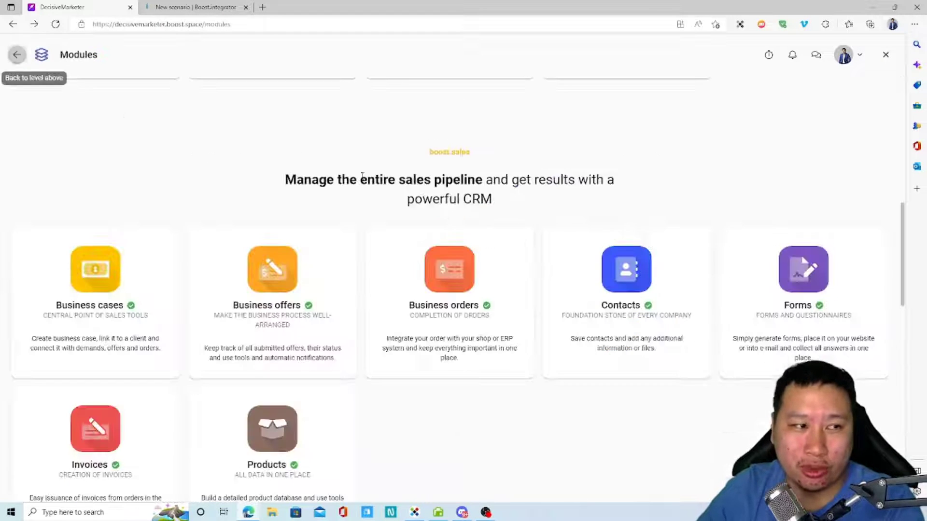
# - Look over the collaboration modules once more and leave the module shop for the desktop
pyautogui.scroll(10, 550, 304)
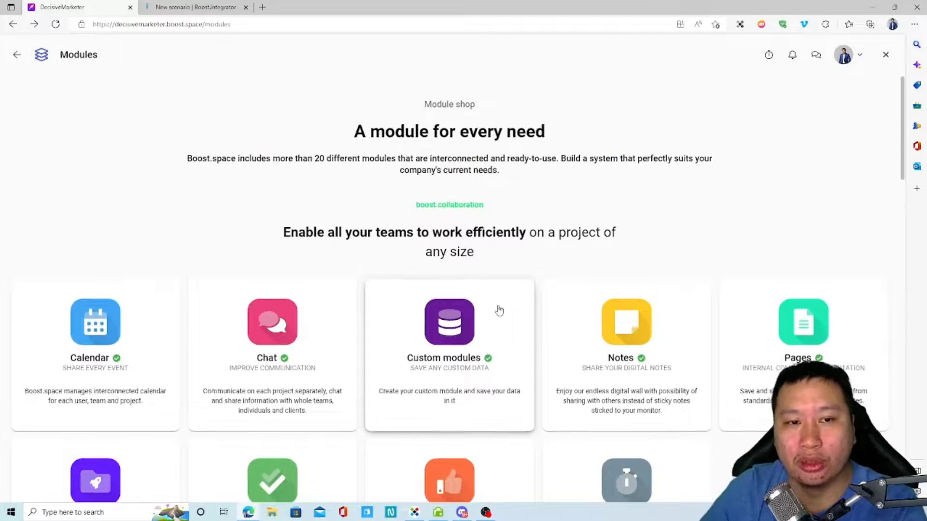
pyautogui.scroll(-6, 499, 311)
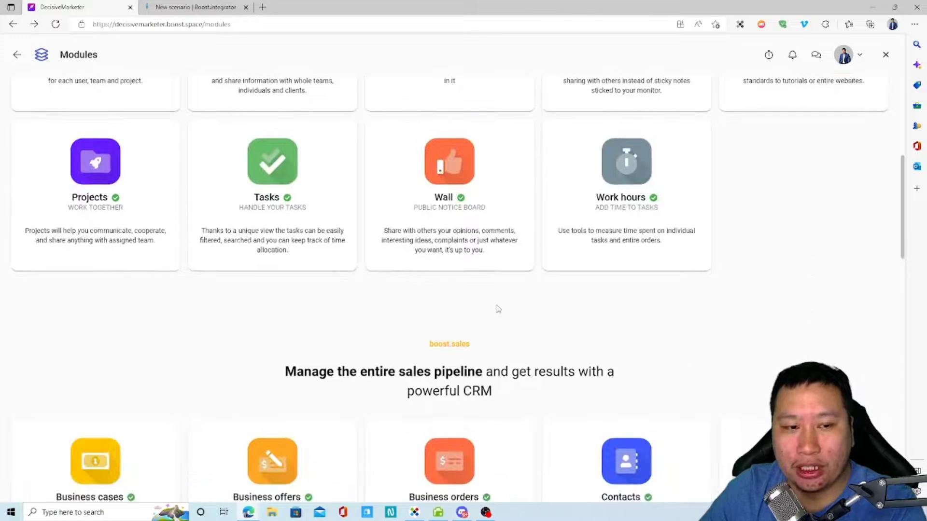
pyautogui.scroll(5, 498, 309)
pyautogui.click(17, 54)
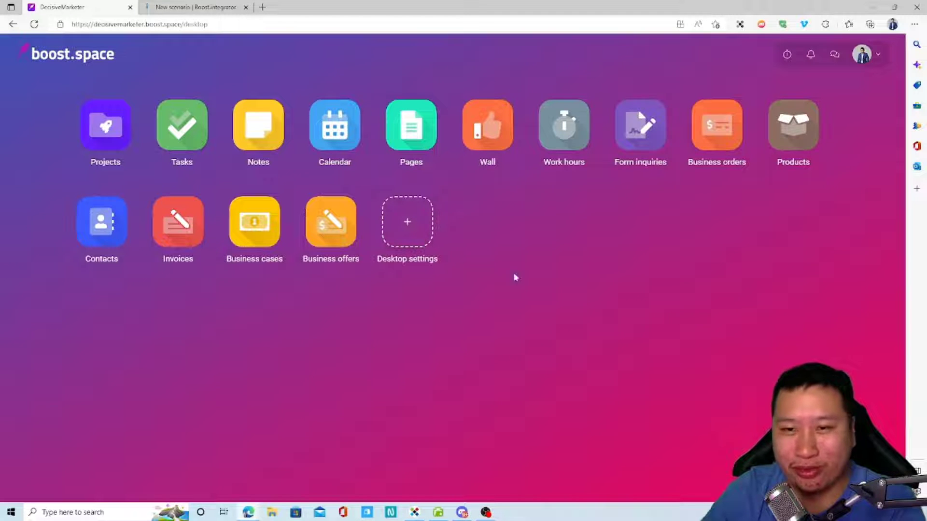
# - View the team chat and close it again
pyautogui.click(834, 55)
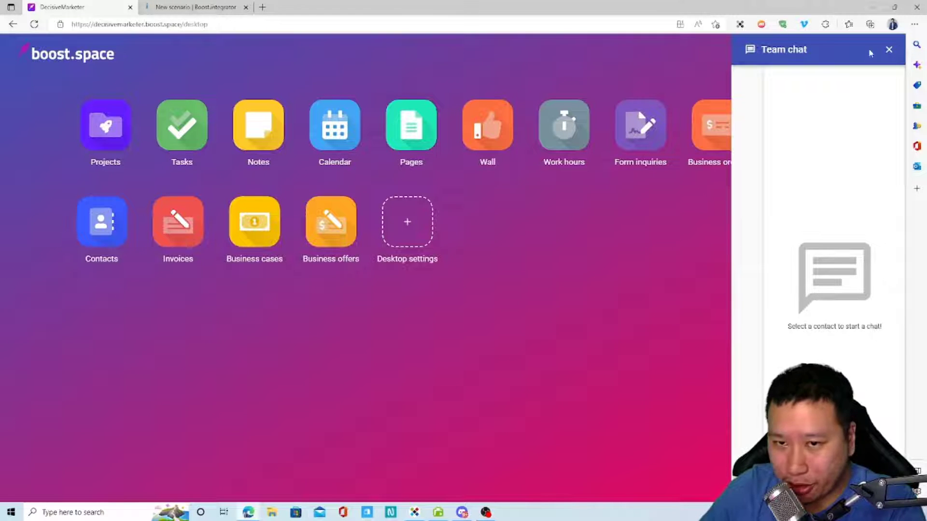
pyautogui.click(889, 49)
pyautogui.click(835, 57)
pyautogui.click(888, 50)
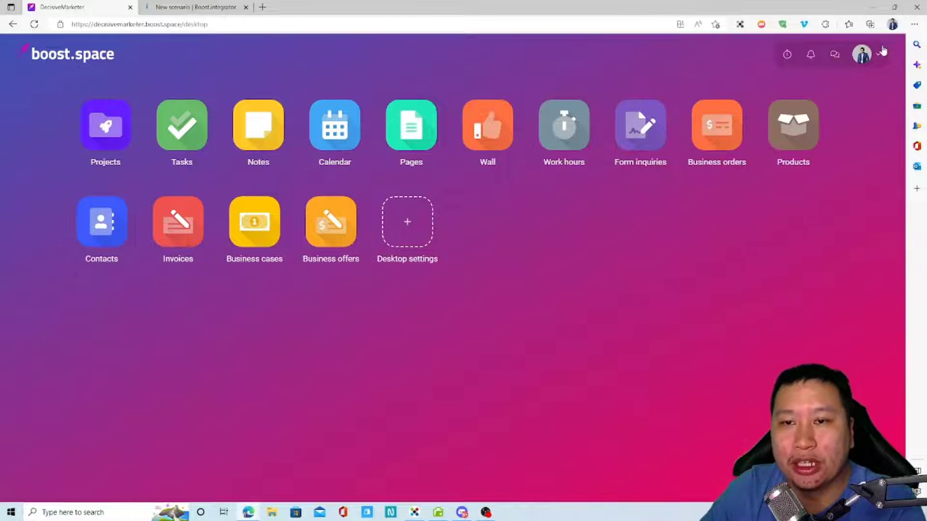
# - Start and stop the work timer, and discard the work report it creates
pyautogui.click(788, 55)
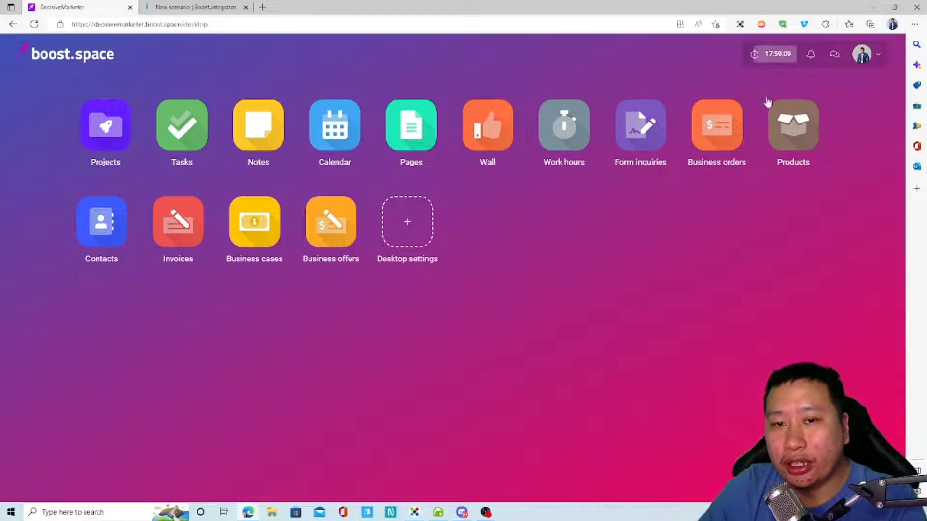
pyautogui.click(772, 54)
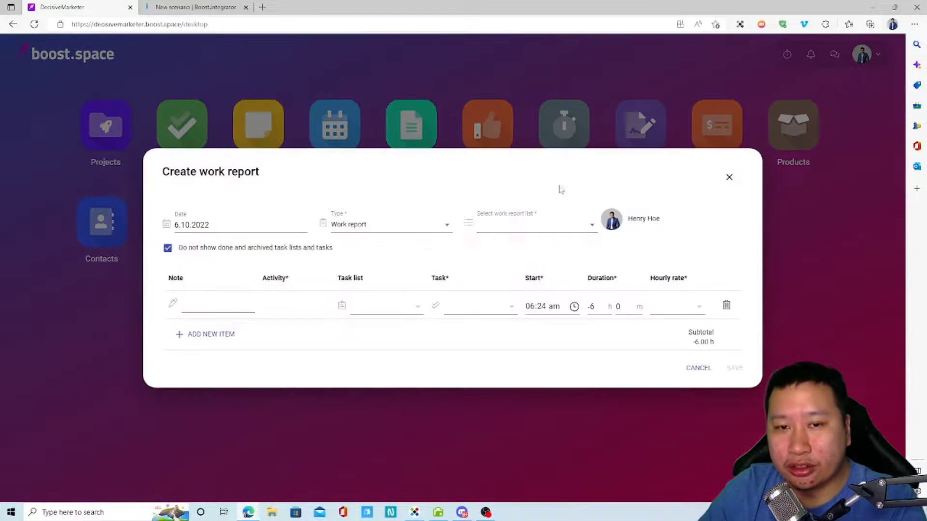
pyautogui.click(698, 369)
pyautogui.click(490, 293)
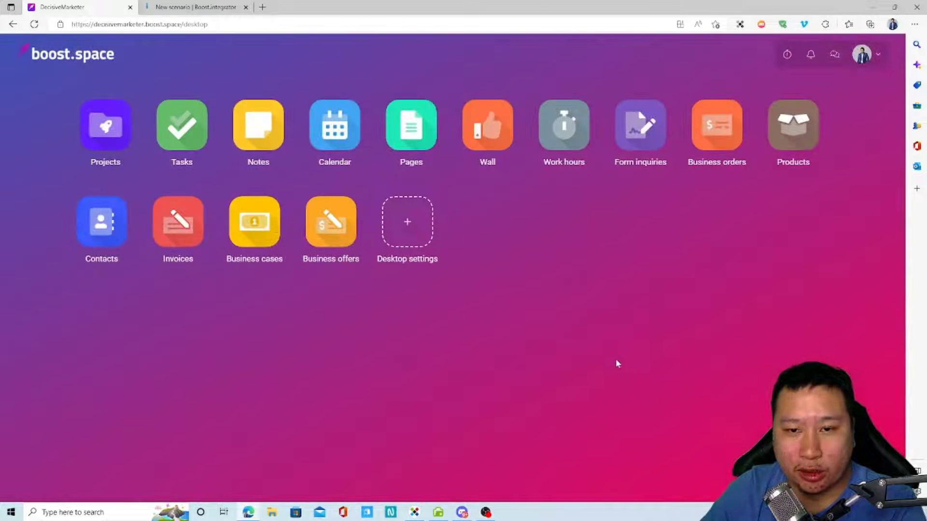
# - Check the notifications and close them
pyautogui.click(811, 57)
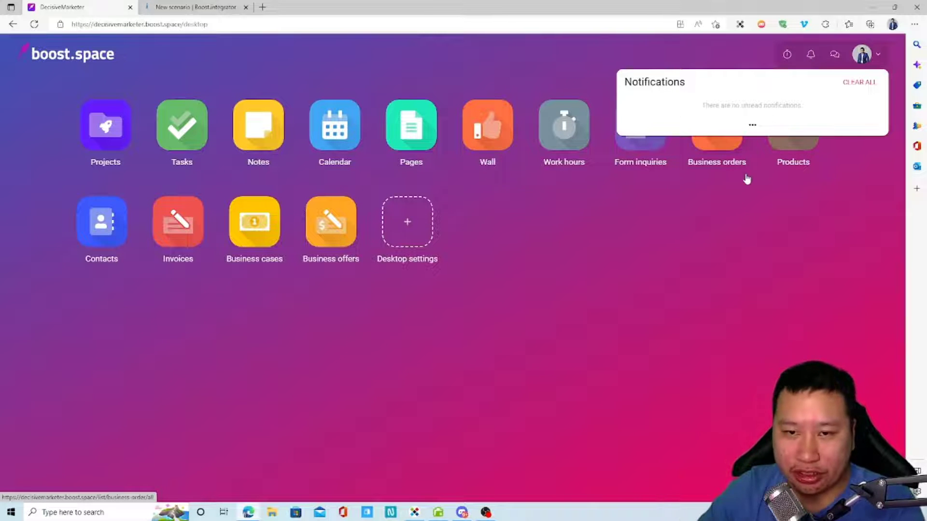
pyautogui.click(751, 193)
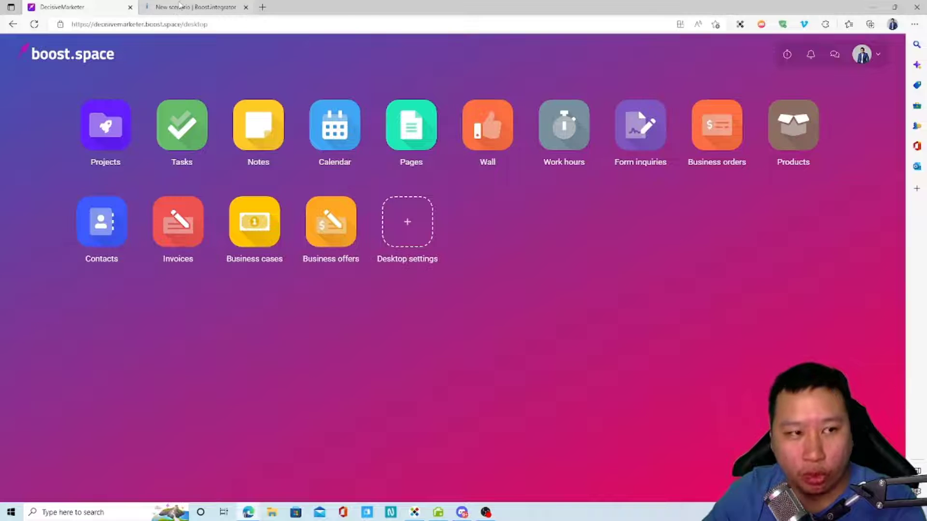
# - Switch to the Boost.integrator scenario editor and browse the apps available for the first module, from 10to8 to the Boost.Space entries
pyautogui.click(196, 6)
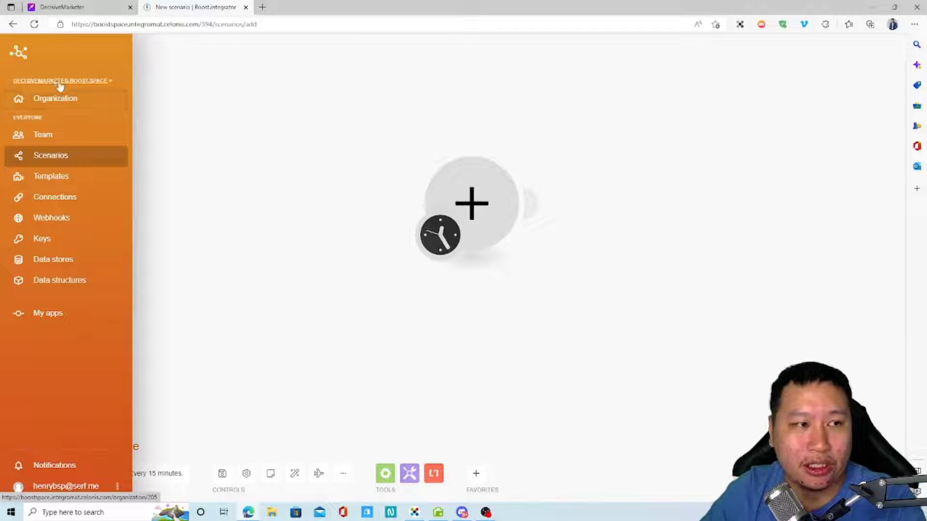
pyautogui.click(489, 201)
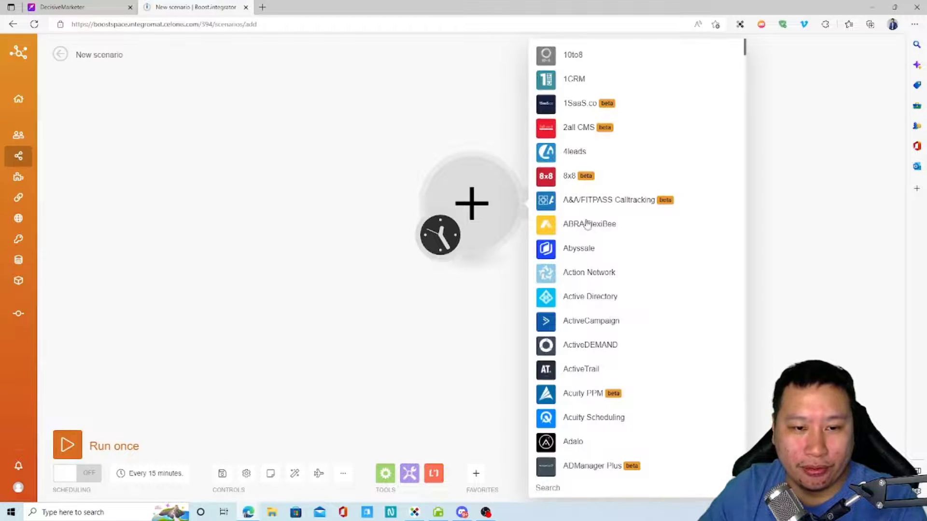
pyautogui.moveTo(745, 45)
pyautogui.mouseDown()
pyautogui.moveTo(734, 215)
pyautogui.moveTo(745, 488)
pyautogui.moveTo(746, 43)
pyautogui.moveTo(743, 56)
pyautogui.moveTo(737, 33)
pyautogui.mouseUp()
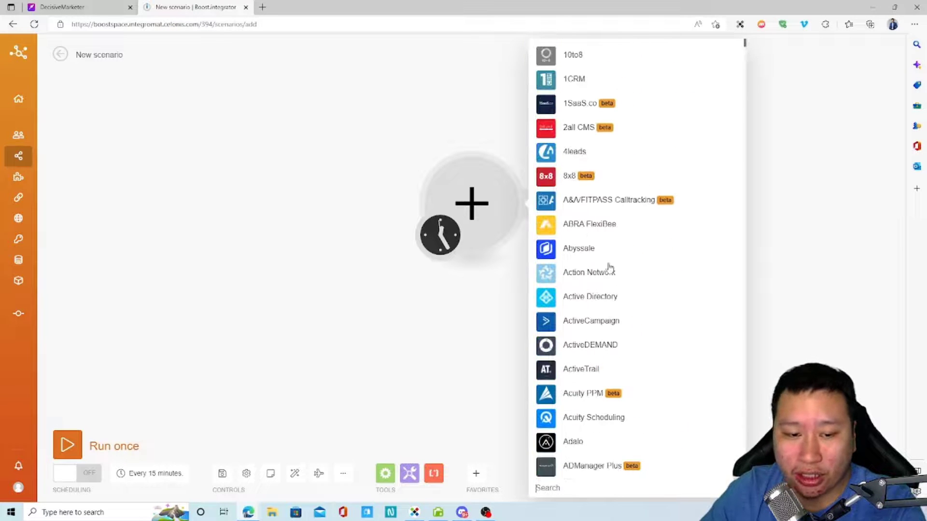
pyautogui.scroll(-3, 584, 290)
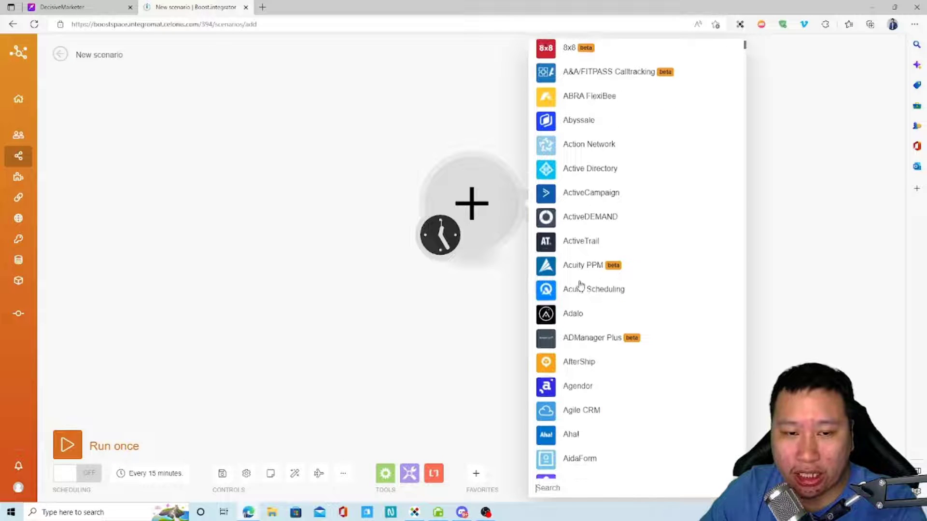
pyautogui.scroll(-5, 580, 289)
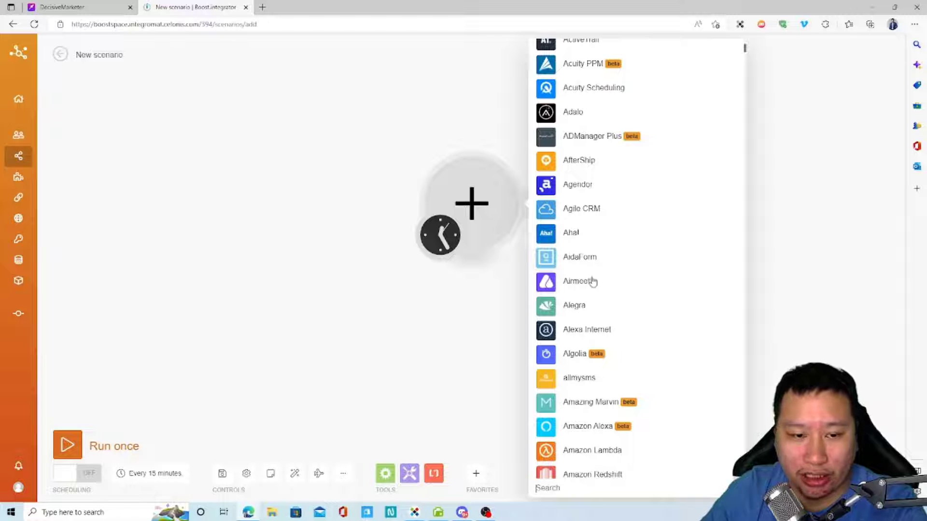
pyautogui.scroll(-5, 603, 297)
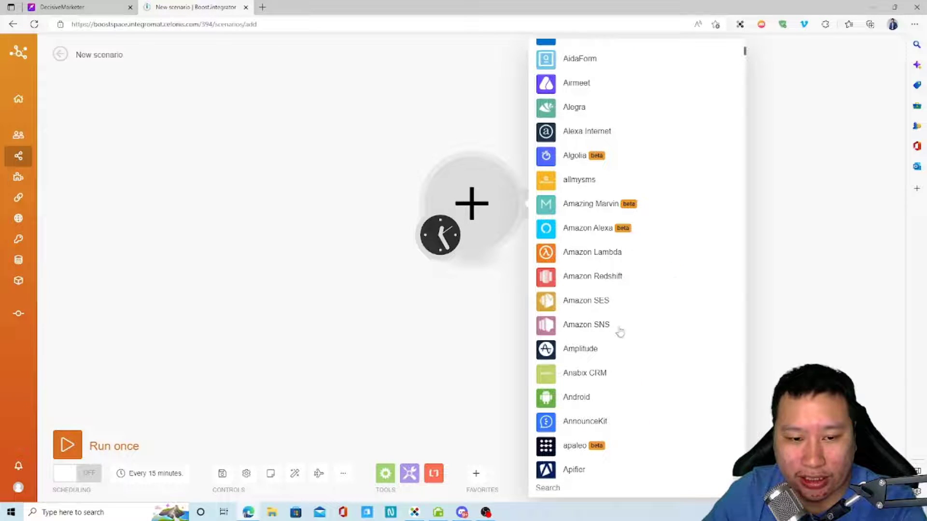
pyautogui.scroll(-5, 620, 332)
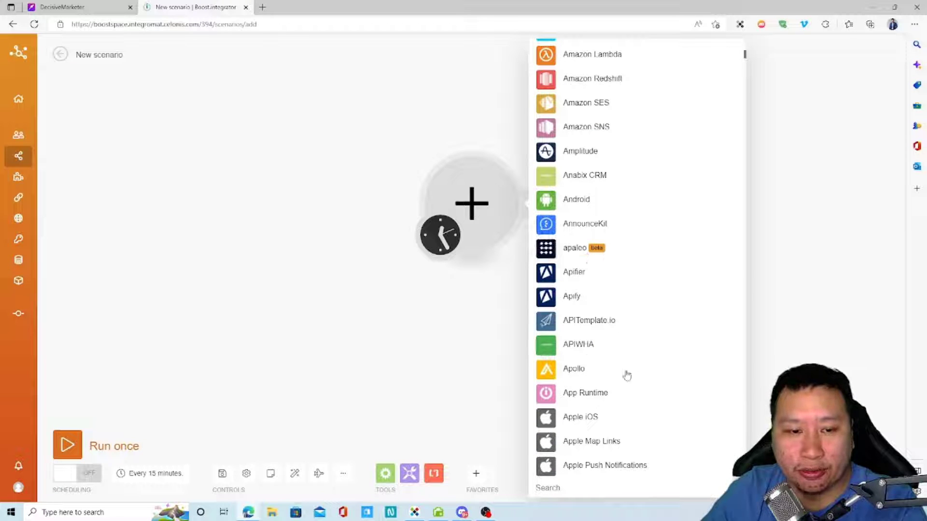
pyautogui.scroll(-6, 638, 357)
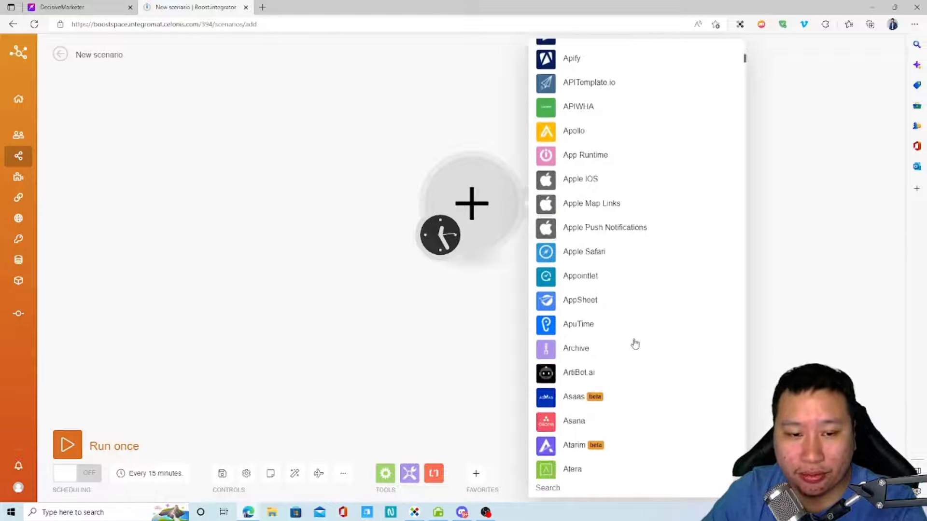
pyautogui.scroll(-1, 635, 343)
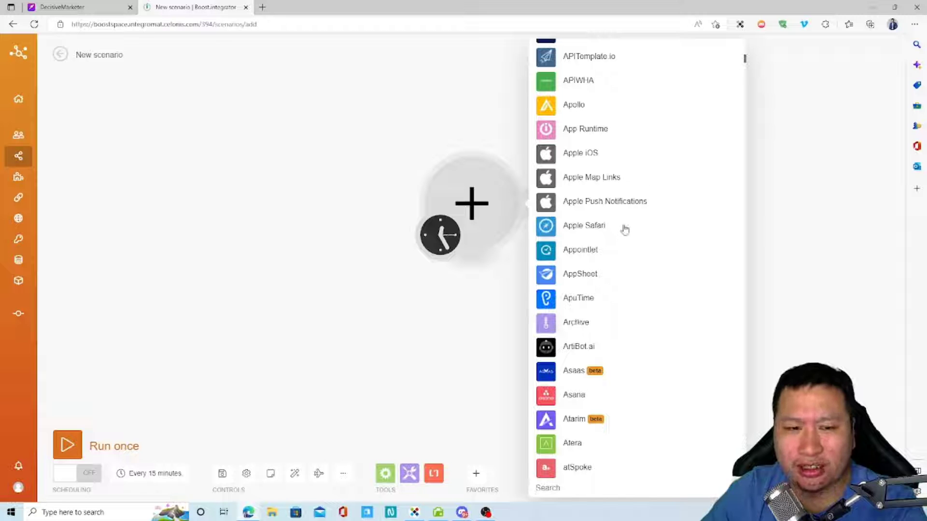
pyautogui.scroll(-11, 616, 295)
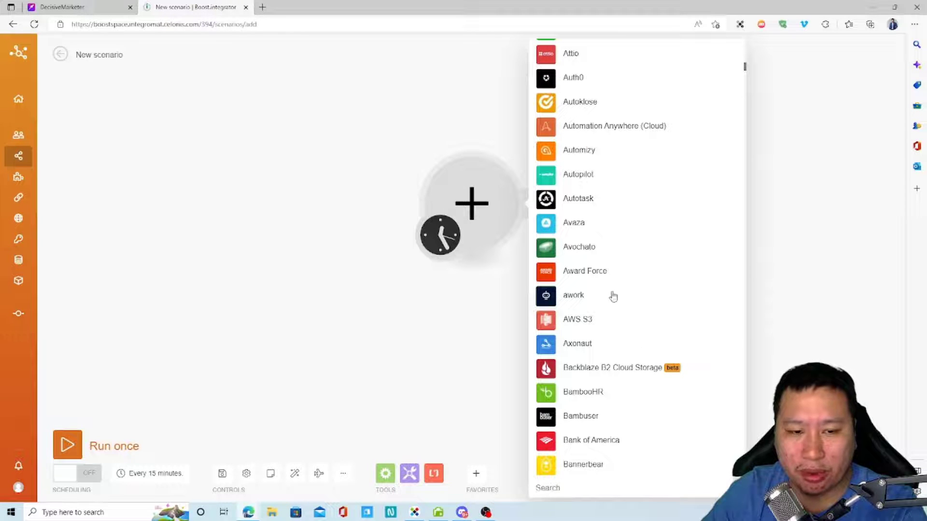
pyautogui.scroll(-20, 650, 237)
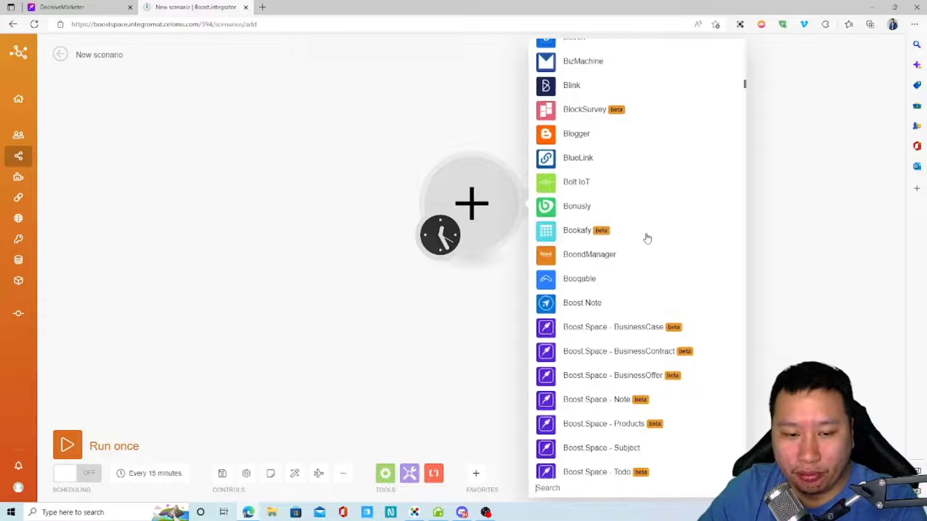
# - Look over the Boost.Space modules and the neighbouring apps in the list, and close the list without choosing one
pyautogui.scroll(-3, 647, 238)
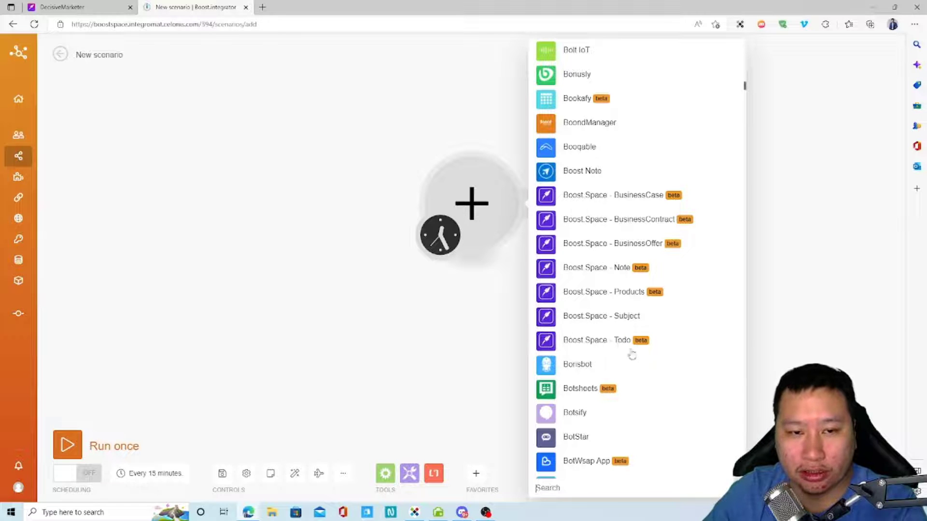
pyautogui.scroll(-5, 691, 322)
pyautogui.scroll(-5, 691, 321)
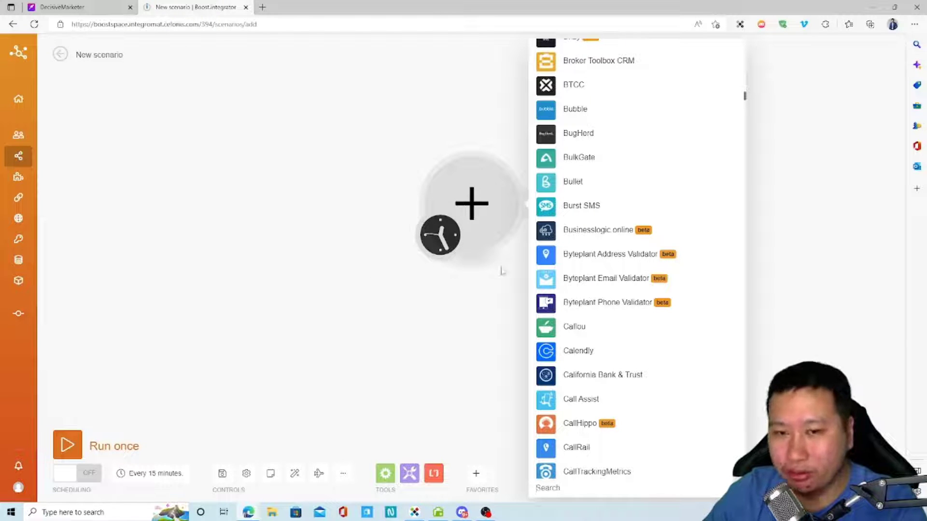
pyautogui.scroll(10, 640, 281)
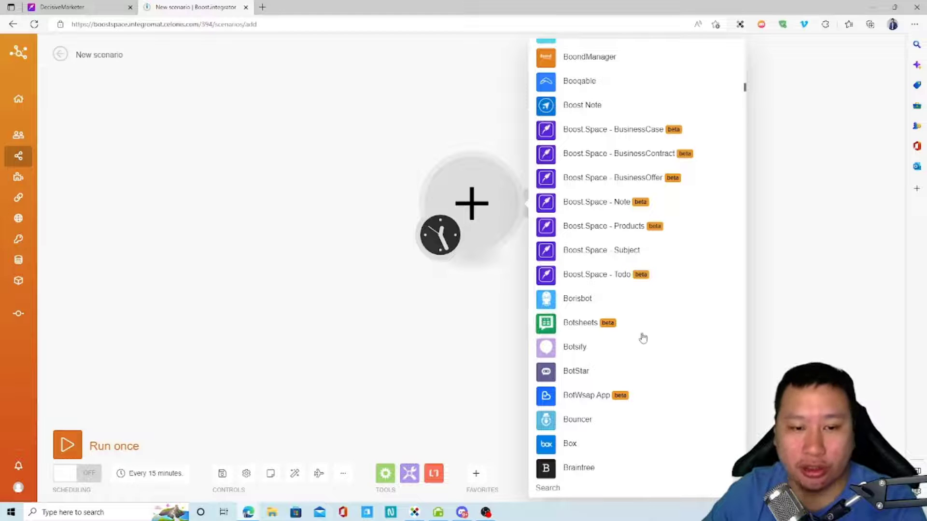
pyautogui.scroll(8, 632, 343)
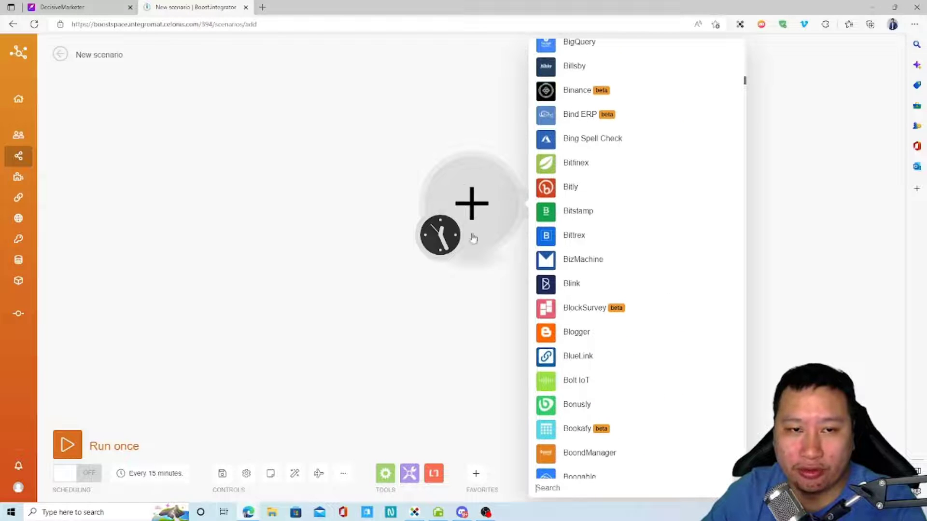
pyautogui.click(474, 285)
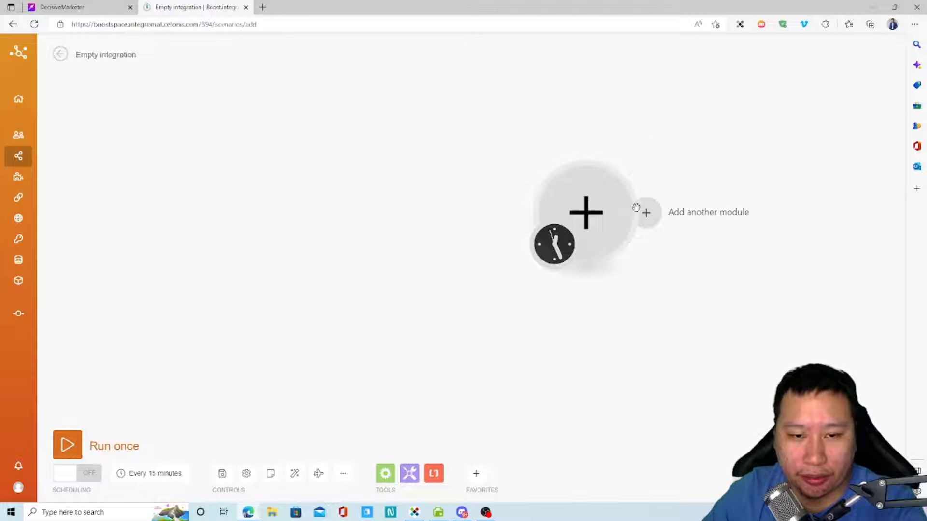
# - Set the scenario's first module to ActiveCampaign's Remove a Tag from a Contact action and dismiss its settings
pyautogui.click(600, 221)
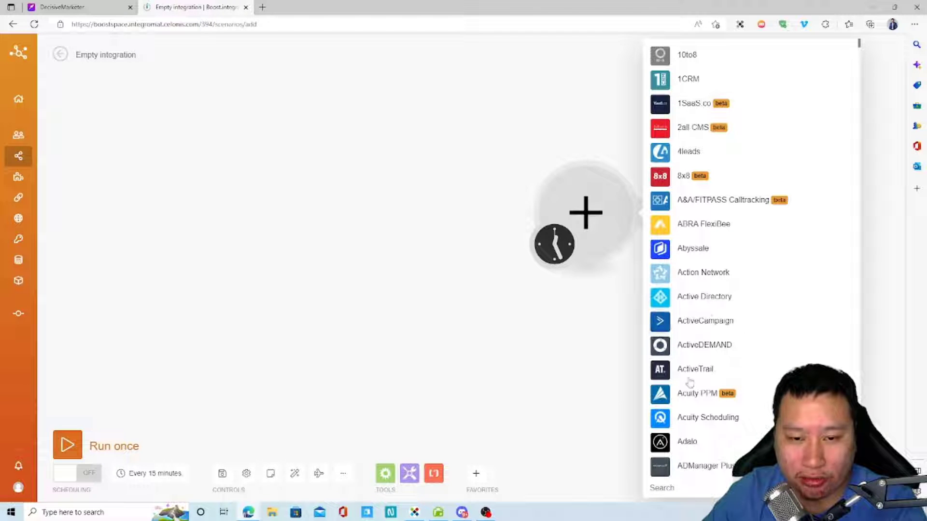
pyautogui.click(682, 330)
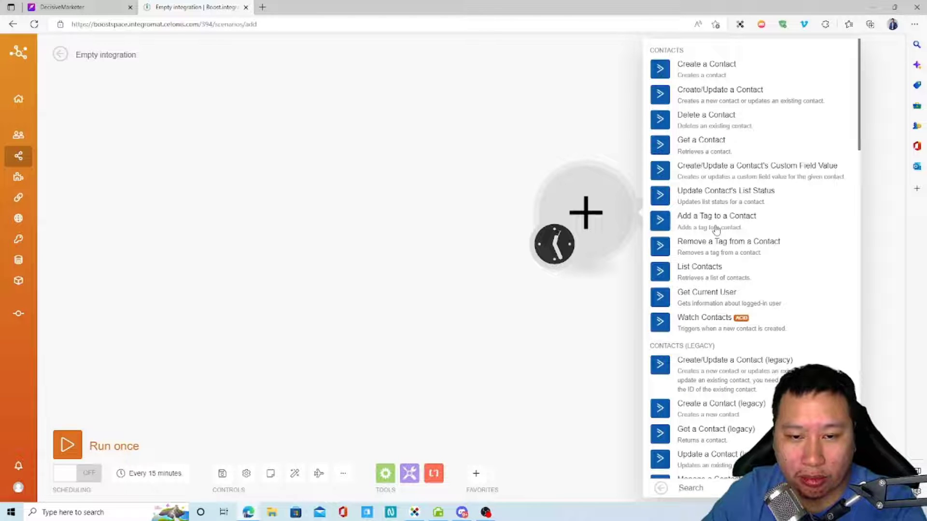
pyautogui.click(703, 247)
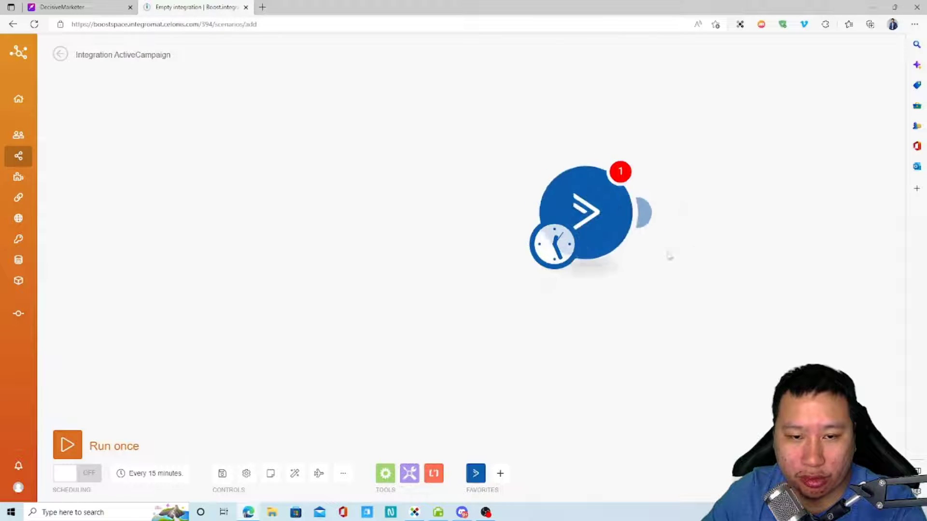
pyautogui.click(816, 258)
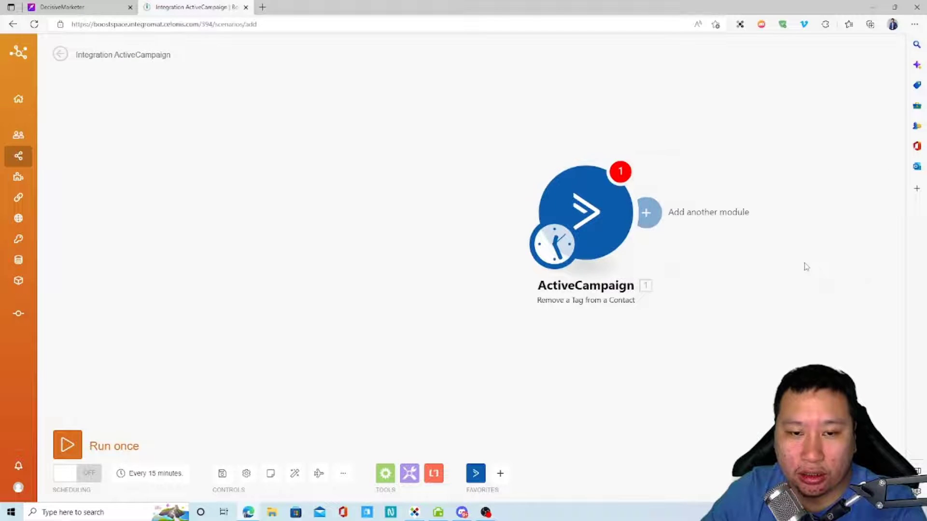
# - Browse the apps for a module following ActiveCampaign, and leave an unlinked blank module below it instead
pyautogui.click(649, 215)
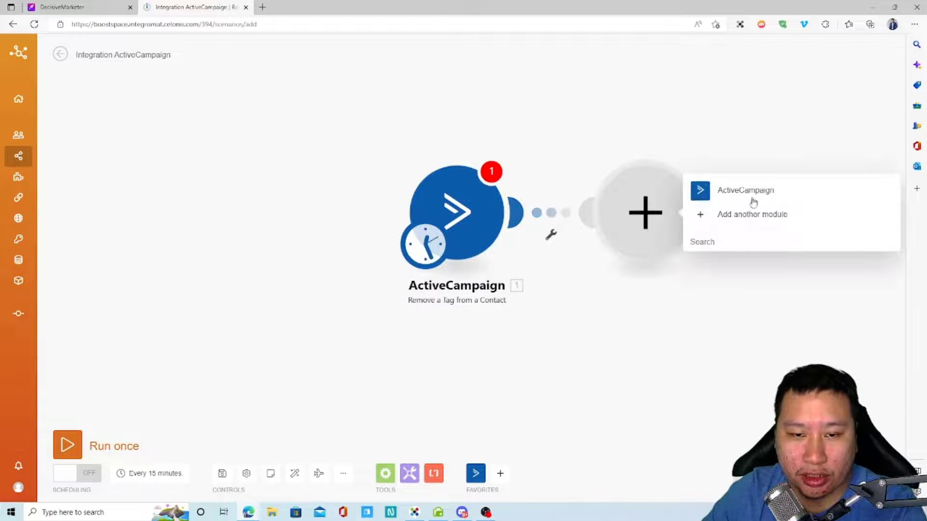
pyautogui.click(742, 223)
pyautogui.scroll(-10, 776, 261)
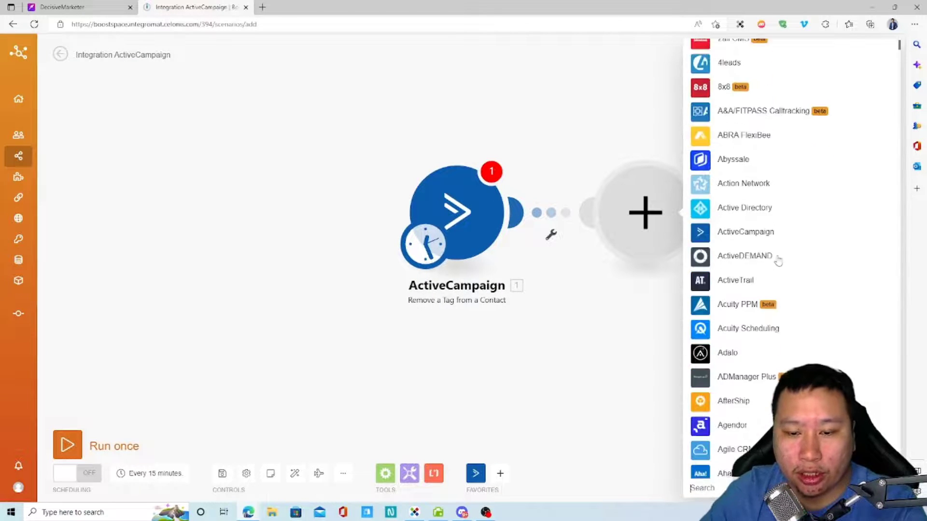
pyautogui.scroll(-20, 800, 309)
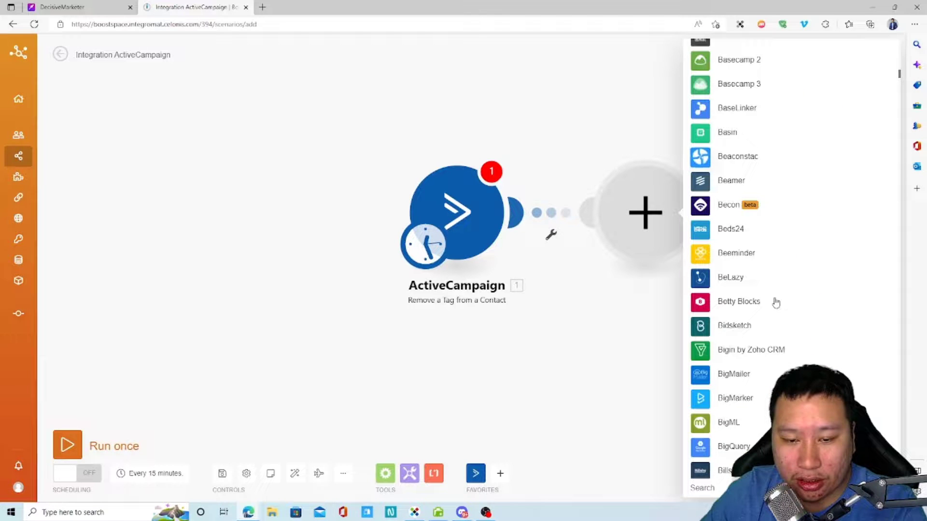
pyautogui.scroll(-15, 776, 303)
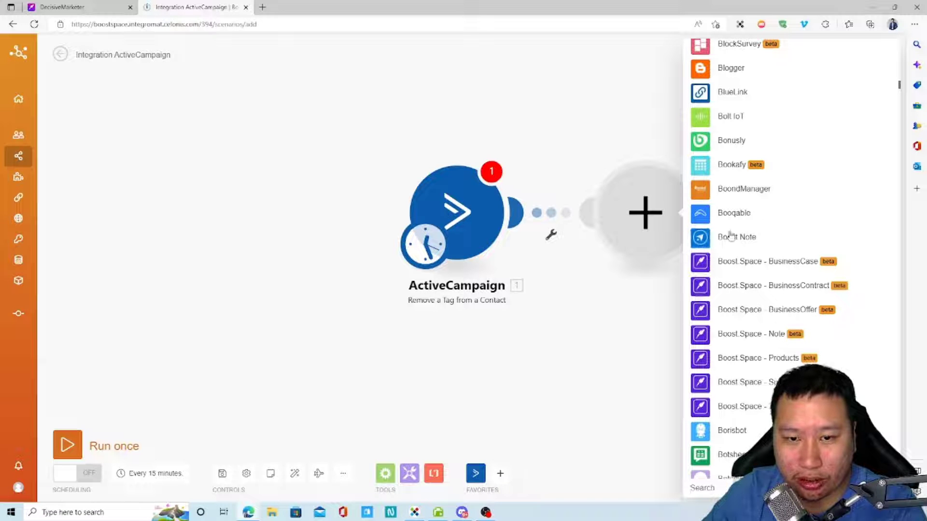
pyautogui.scroll(-5, 756, 417)
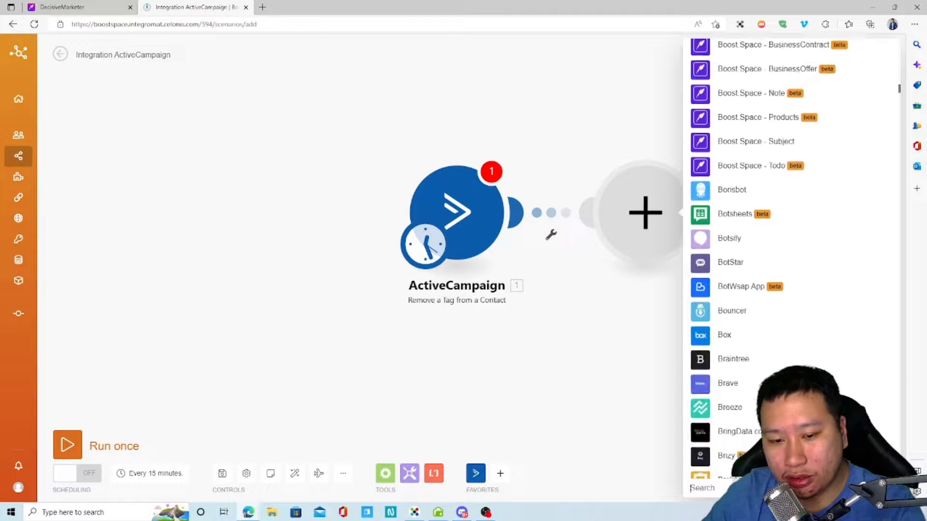
pyautogui.click(596, 393)
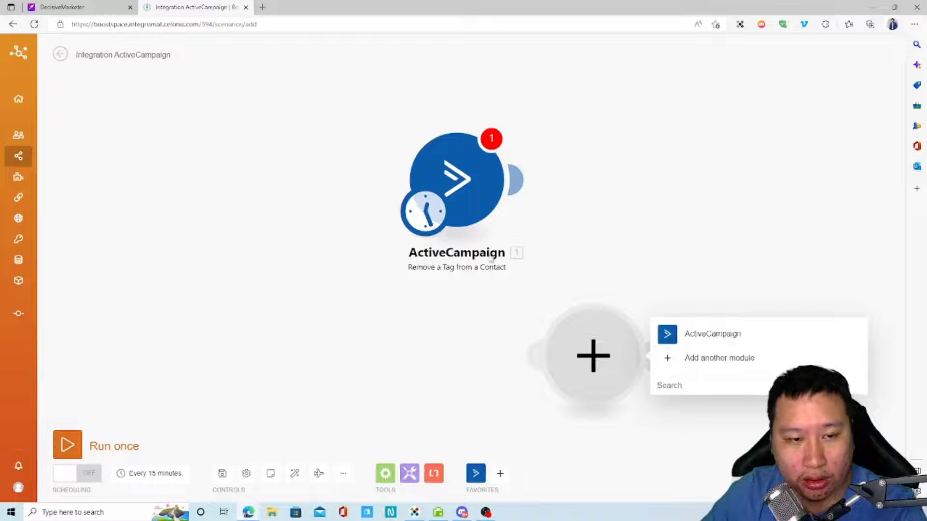
# - Attach a blank module after ActiveCampaign and view the options of the link between them
pyautogui.click(518, 186)
pyautogui.click(529, 187)
pyautogui.click(531, 187)
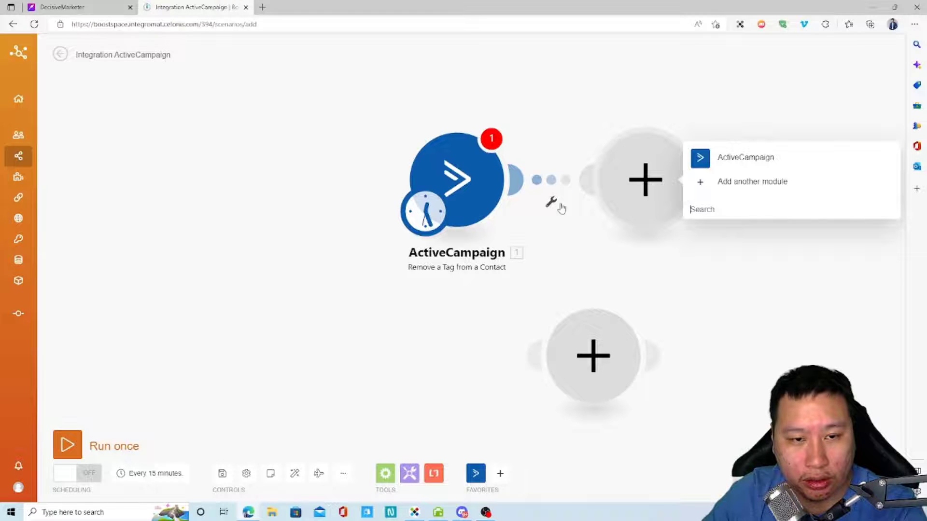
pyautogui.click(551, 203)
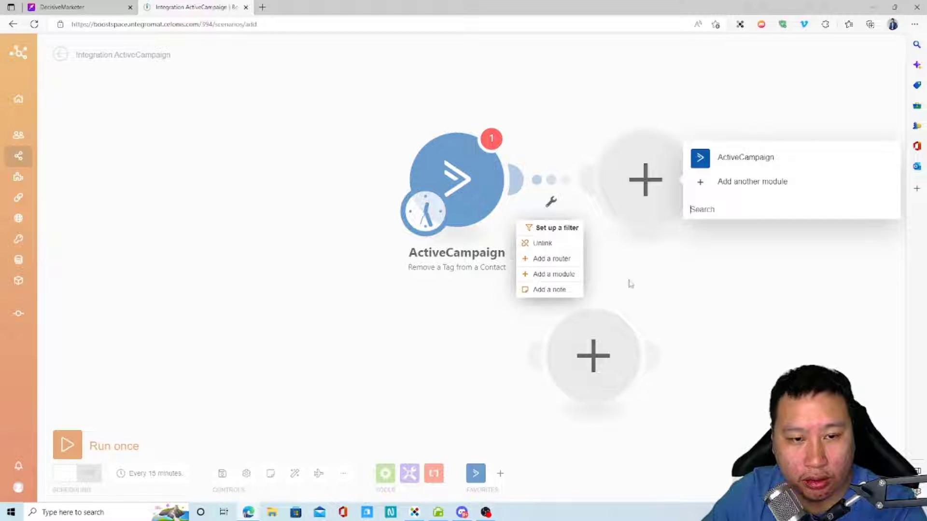
pyautogui.click(622, 265)
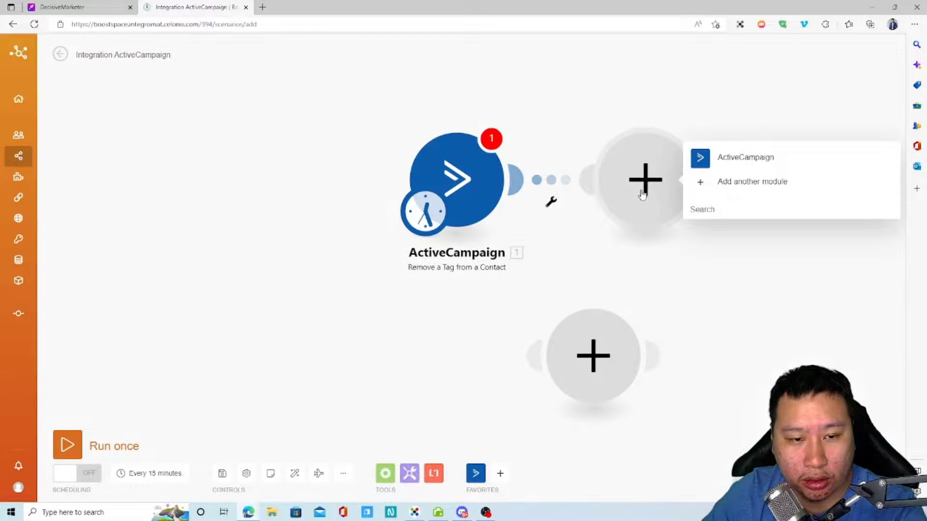
# - Examine ActiveCampaign's available actions for the linked blank module, and close the list without choosing one
pyautogui.click(732, 183)
pyautogui.scroll(-10, 766, 358)
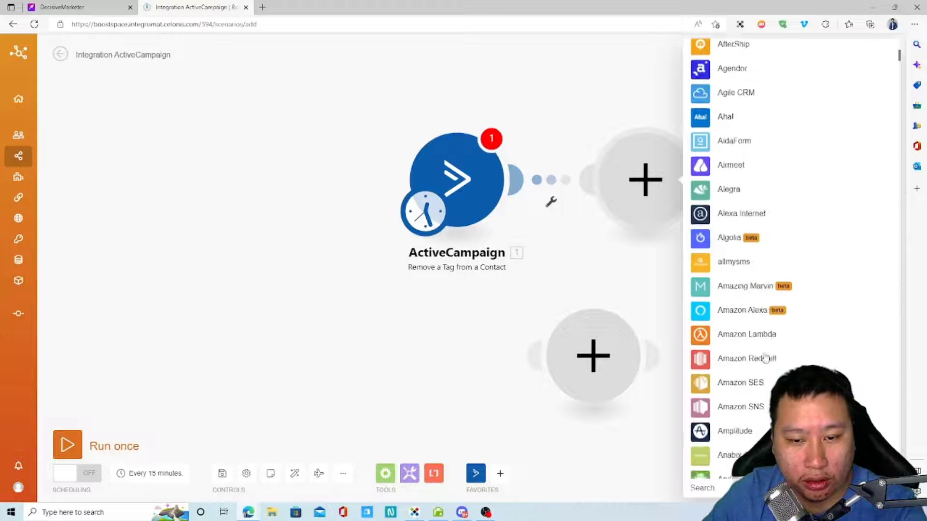
pyautogui.scroll(10, 751, 356)
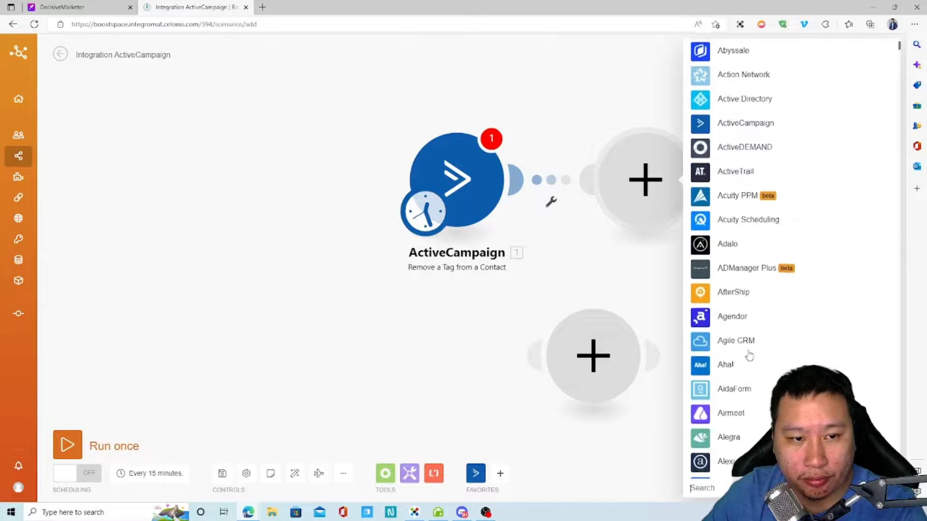
pyautogui.click(743, 321)
pyautogui.scroll(-5, 775, 345)
pyautogui.scroll(-5, 777, 349)
pyautogui.scroll(5, 777, 348)
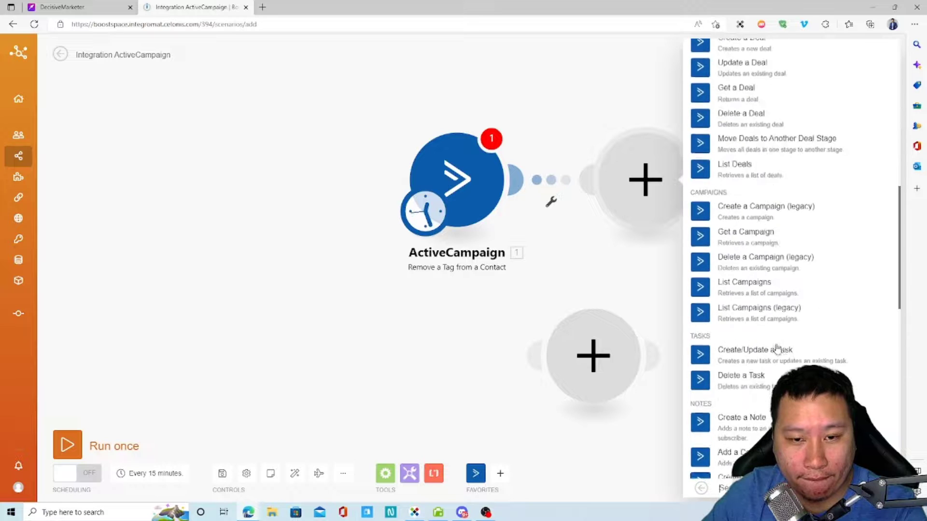
pyautogui.scroll(-8, 782, 355)
pyautogui.scroll(-5, 782, 357)
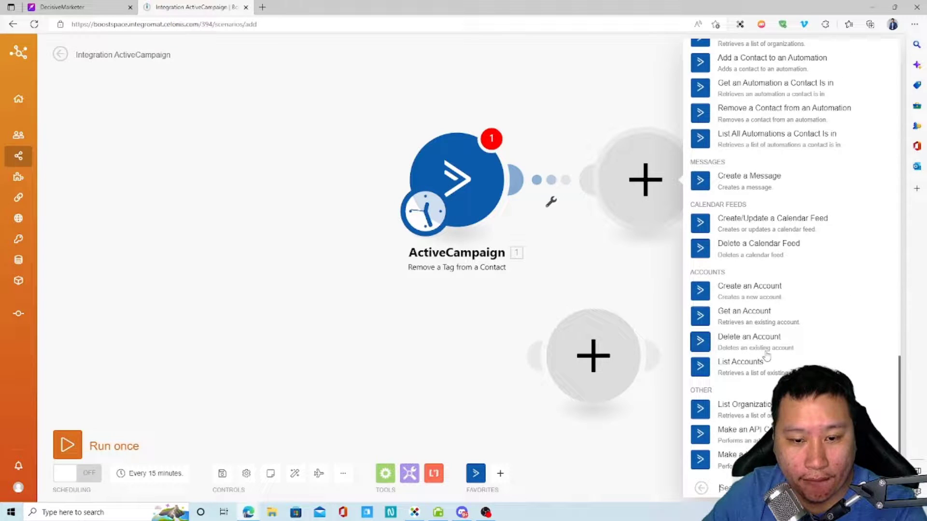
pyautogui.scroll(15, 767, 357)
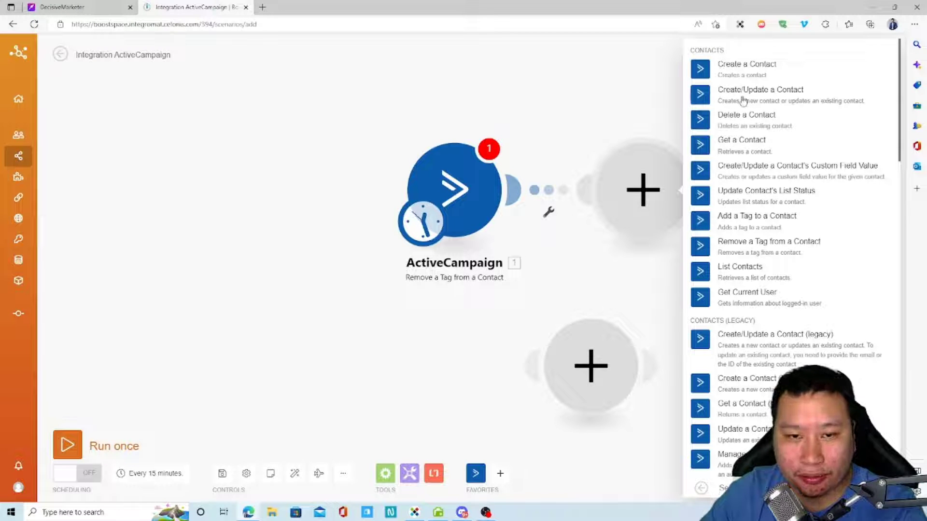
pyautogui.click(641, 317)
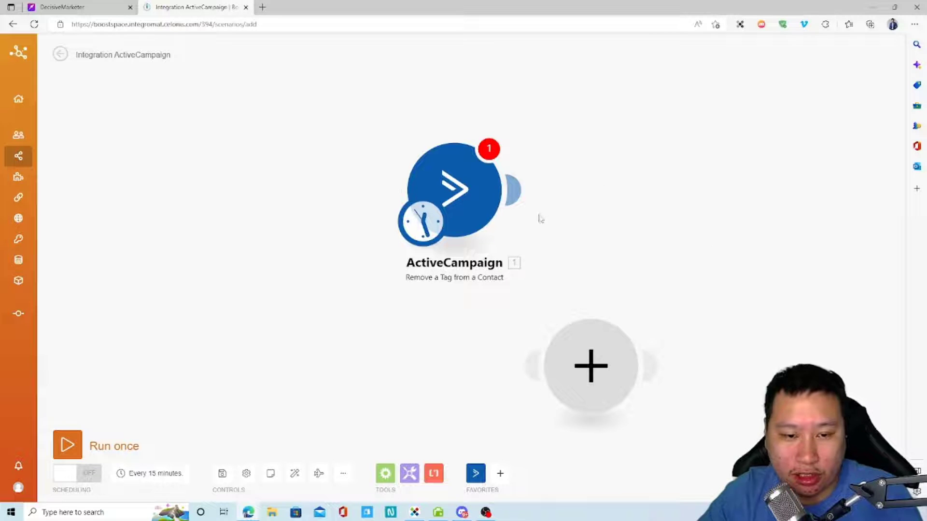
# - Attach a blank module after ActiveCampaign and browse the full app list as far as the Boost.Space modules
pyautogui.click(513, 189)
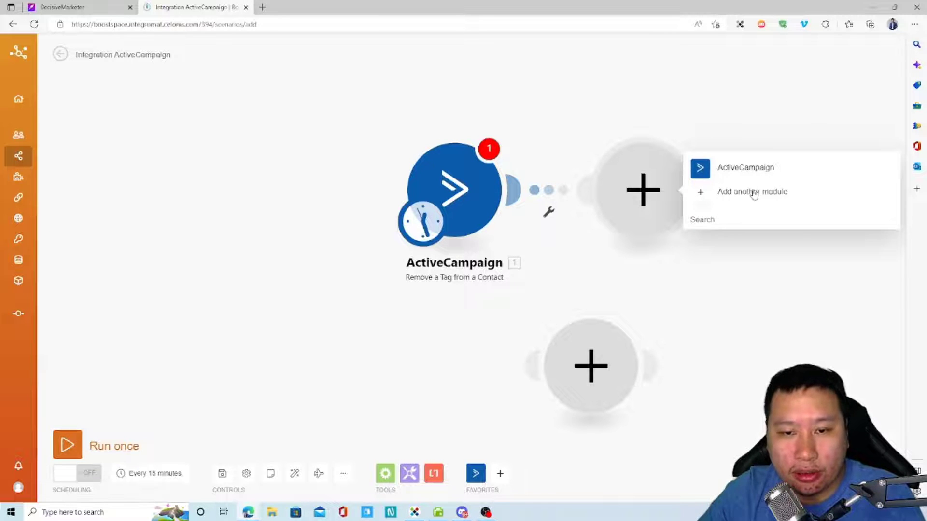
pyautogui.click(753, 194)
pyautogui.scroll(-20, 743, 353)
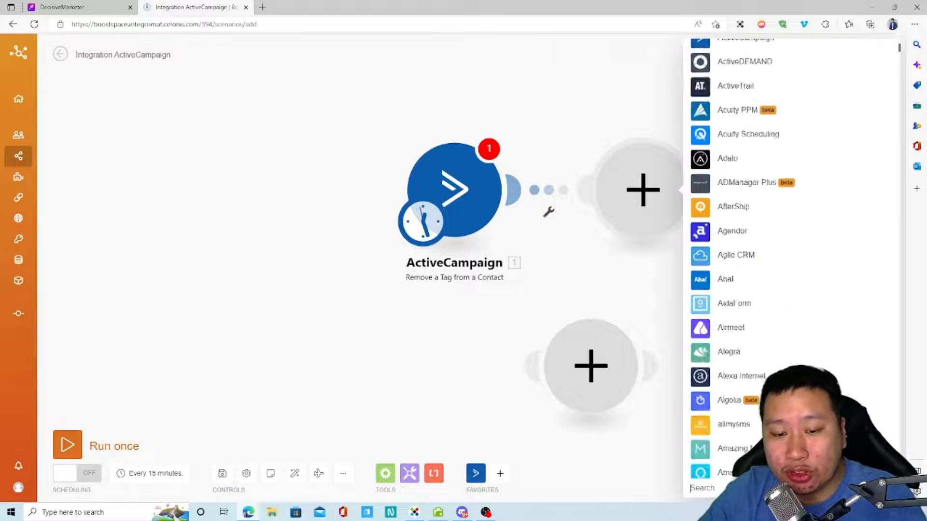
pyautogui.scroll(-15, 762, 340)
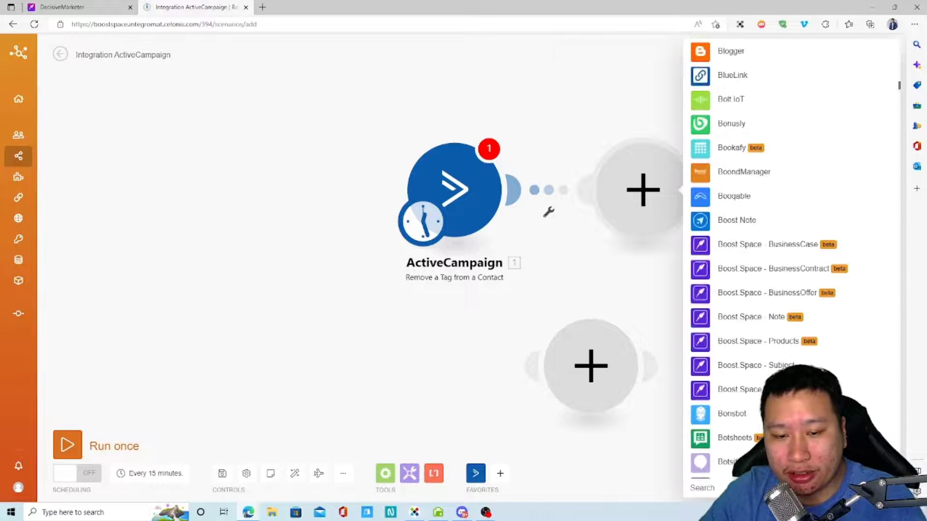
pyautogui.scroll(10, 762, 339)
pyautogui.scroll(-2, 762, 338)
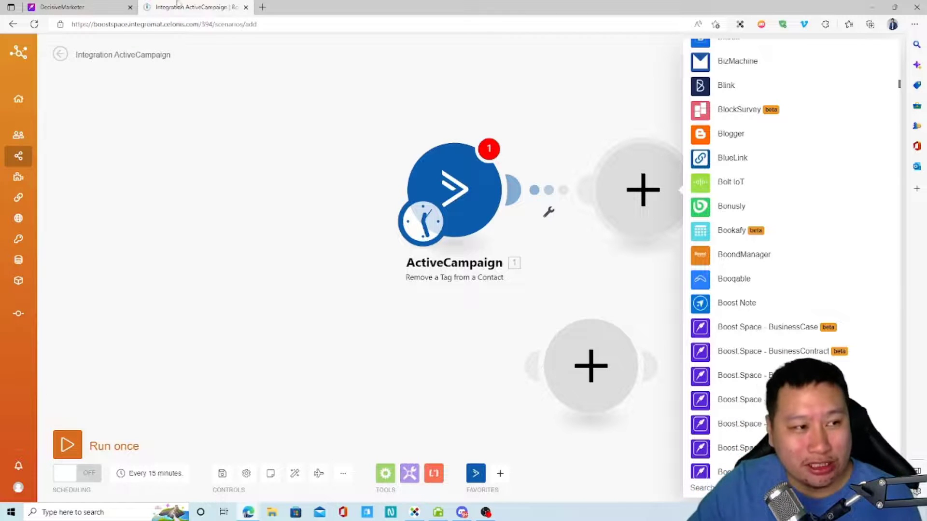
# - Switch to the Boost.space desktop and open the forms list of the Form inquiries module
pyautogui.click(96, 6)
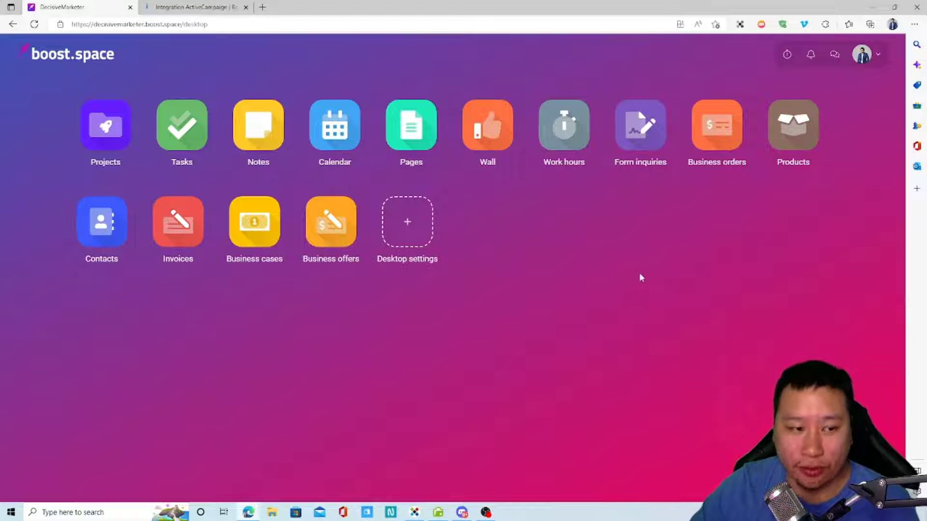
pyautogui.moveTo(643, 135)
pyautogui.mouseDown()
pyautogui.moveTo(653, 221)
pyautogui.moveTo(639, 150)
pyautogui.mouseUp()
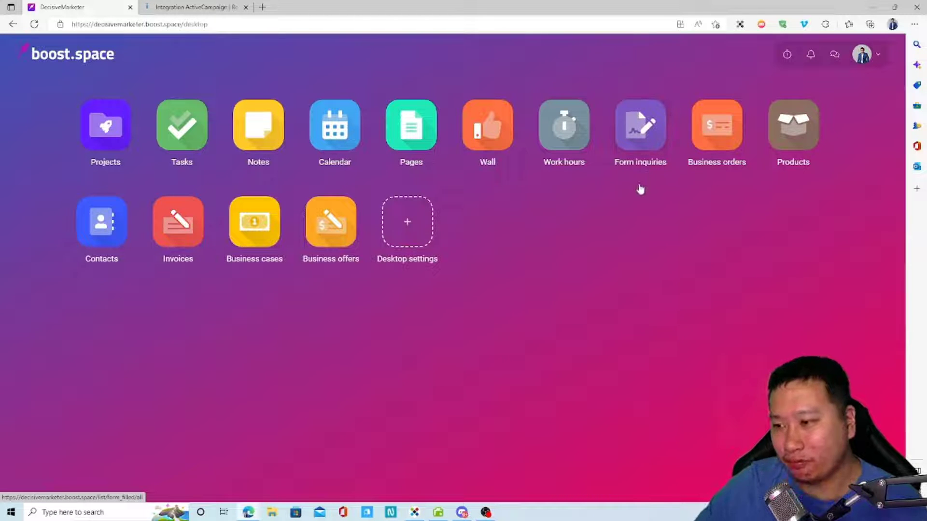
pyautogui.click(638, 147)
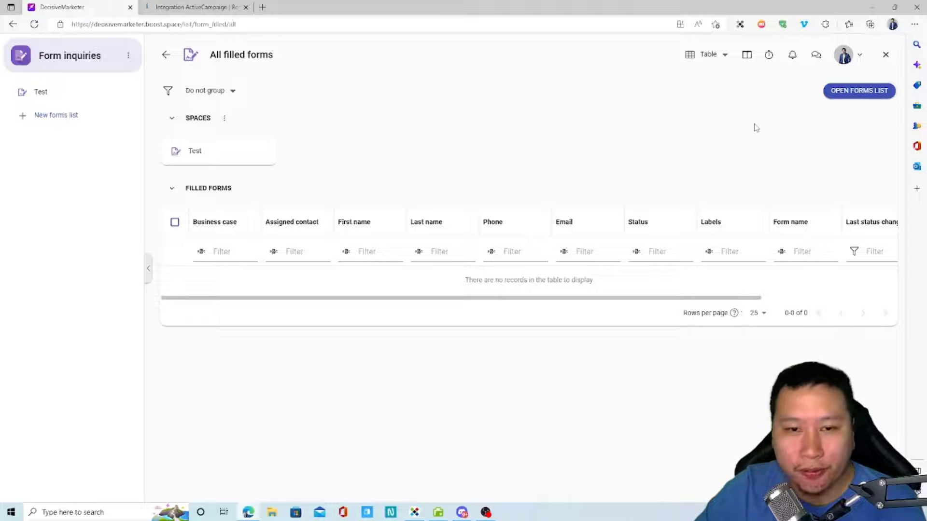
pyautogui.click(841, 91)
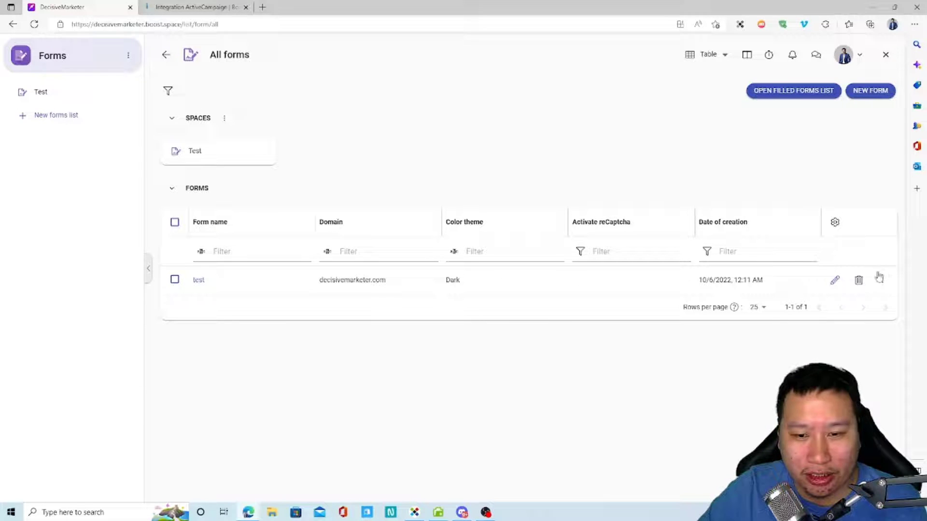
# - Open the form named test and expand its custom field group to view the fields
pyautogui.rightClick(202, 288)
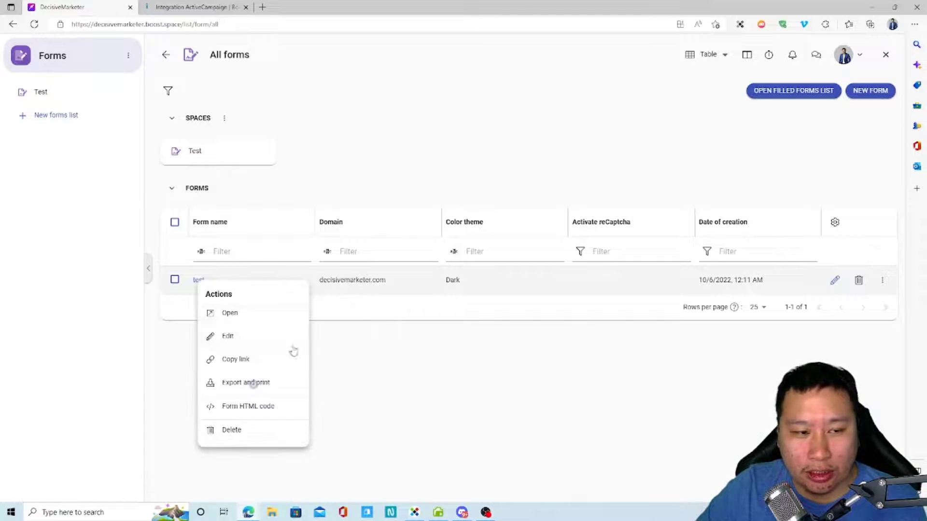
pyautogui.click(230, 314)
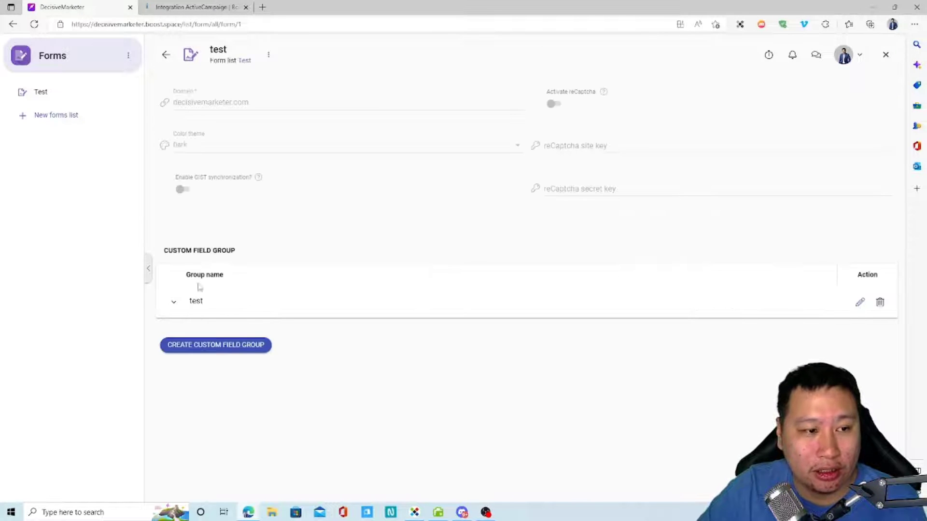
pyautogui.click(184, 305)
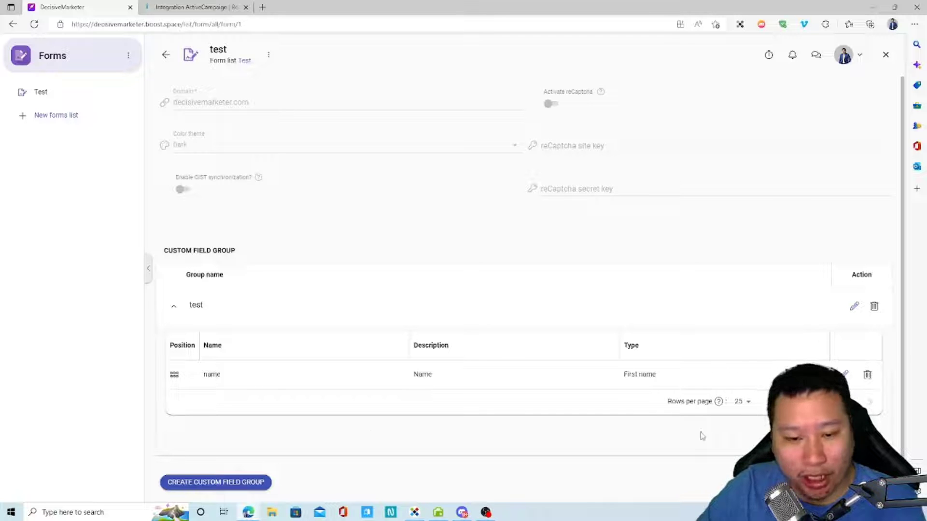
# - View the available field types for a new custom field in the test group, and cancel its creation
pyautogui.click(835, 436)
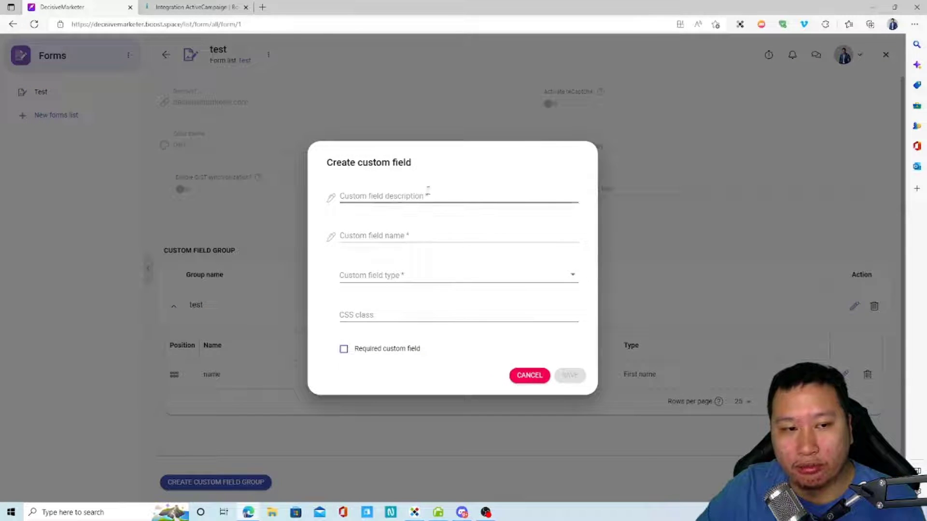
pyautogui.click(403, 276)
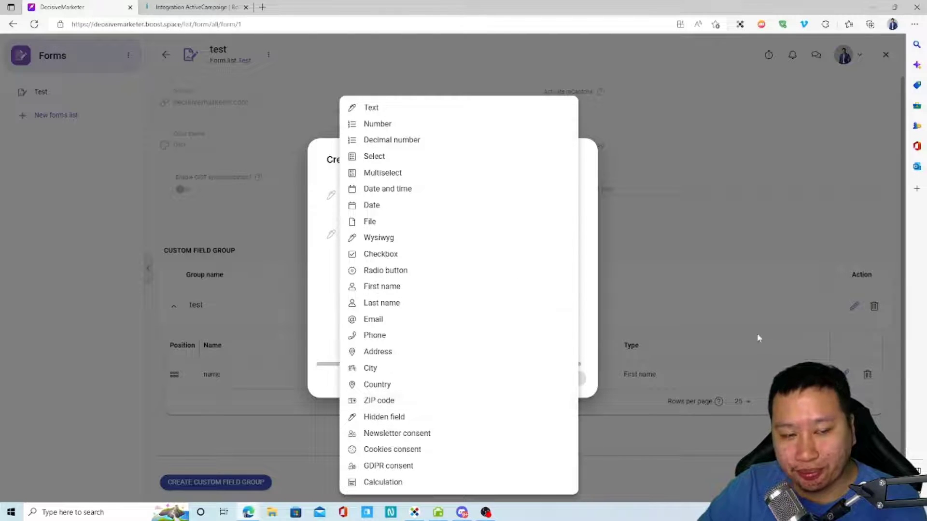
pyautogui.click(585, 262)
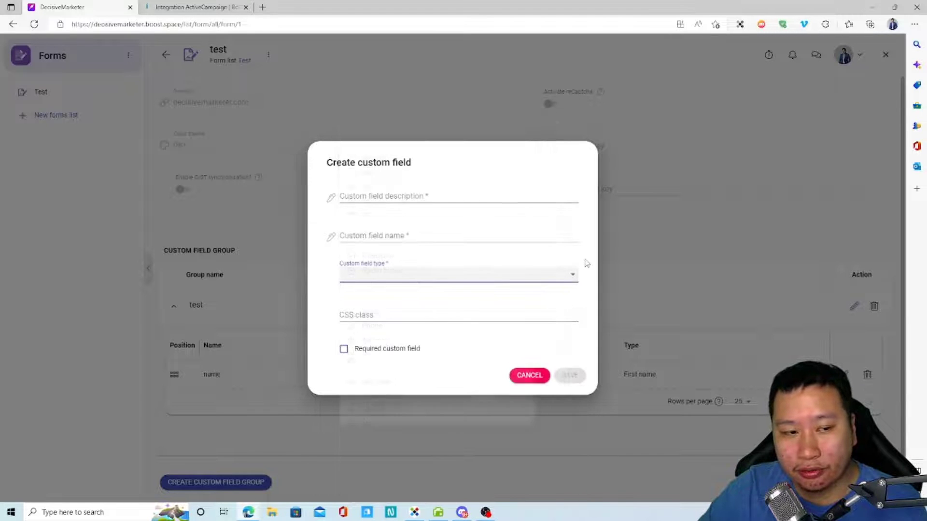
pyautogui.click(526, 381)
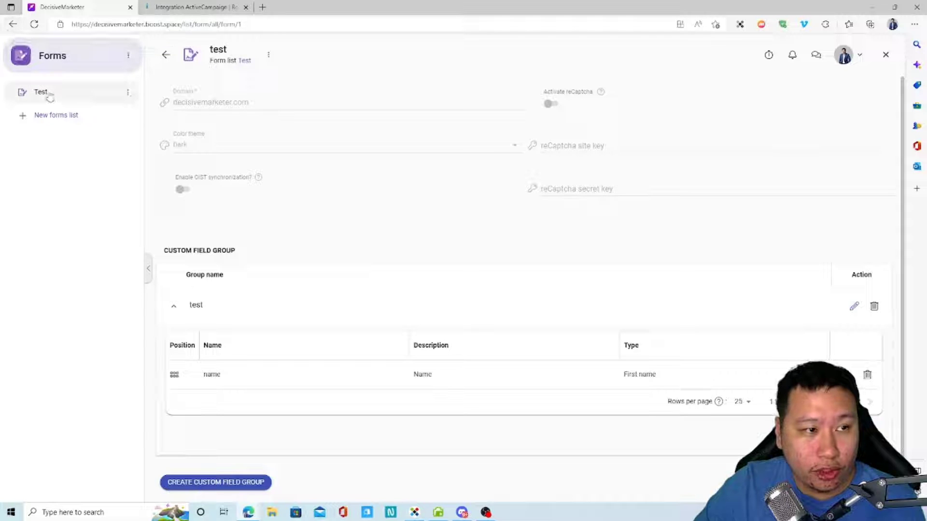
# - Go back to the list of all forms, switch to the filled forms list and return to the forms list
pyautogui.click(12, 24)
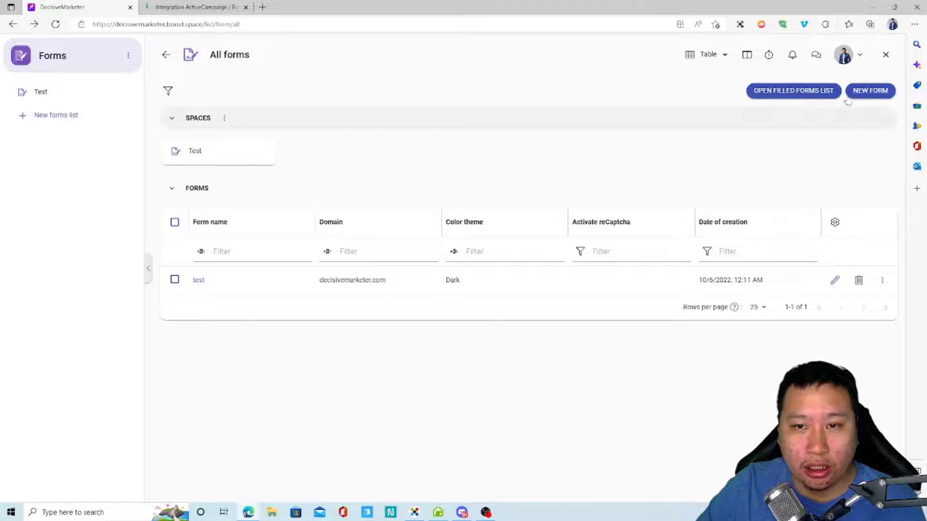
pyautogui.click(811, 92)
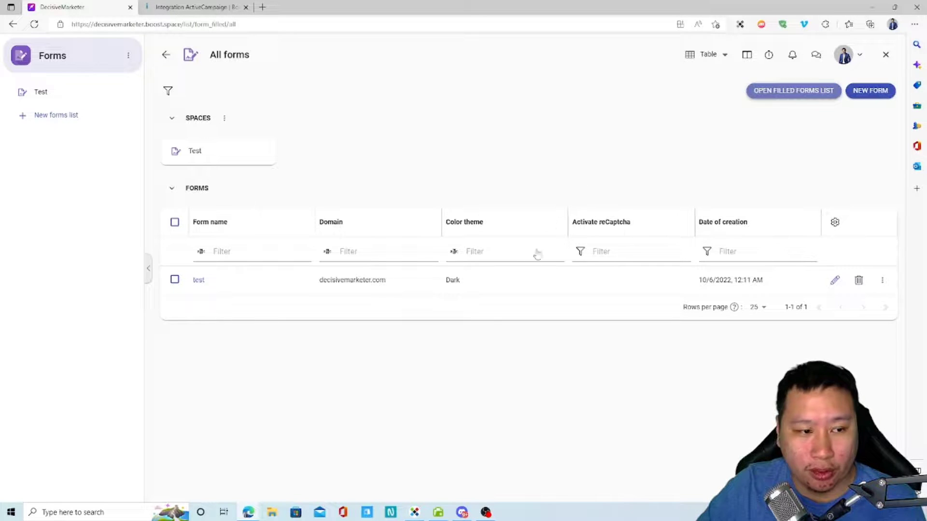
pyautogui.click(867, 95)
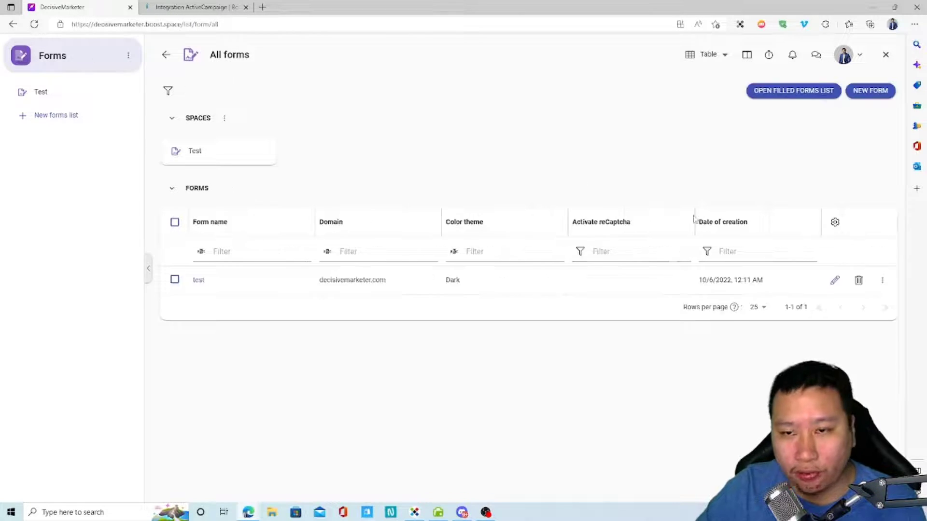
# - View the HTML embed code of the test form and close it
pyautogui.click(879, 280)
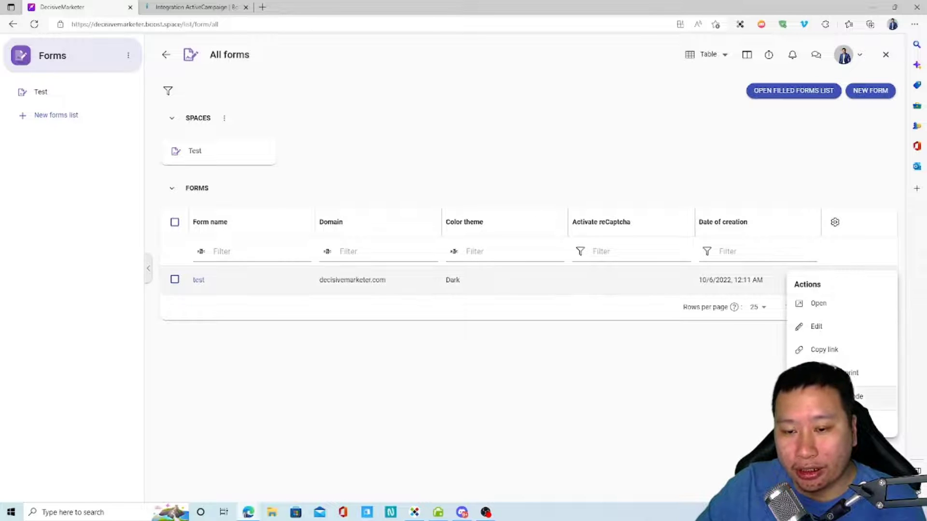
pyautogui.click(830, 397)
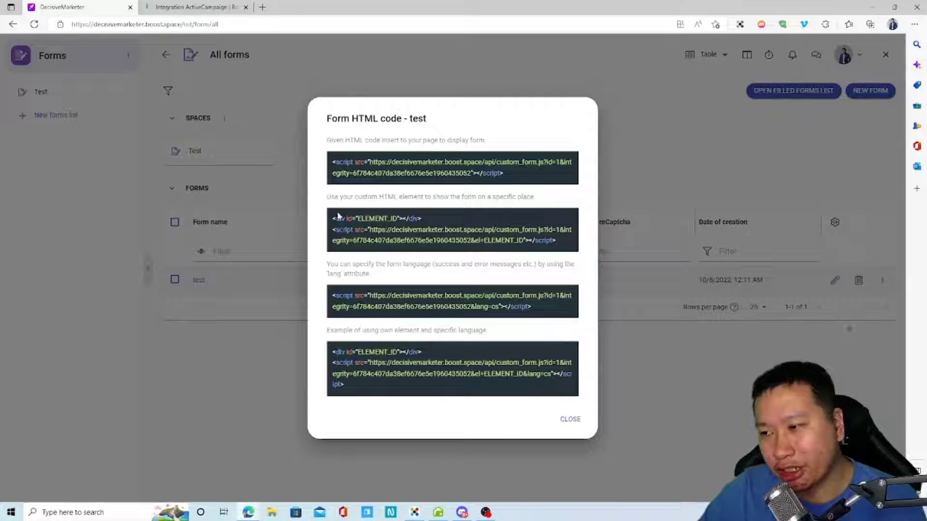
pyautogui.click(569, 420)
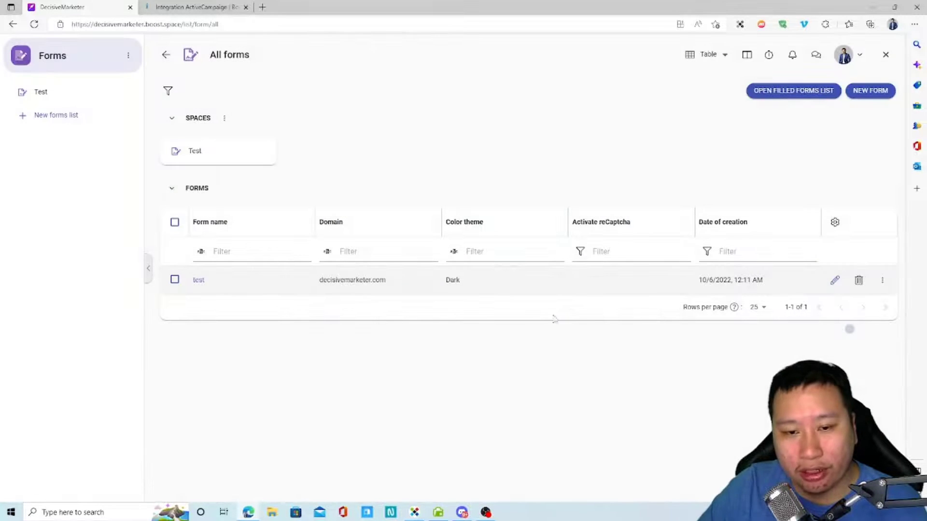
# - Leave the forms, view the list of all contacts and return to the desktop
pyautogui.click(885, 55)
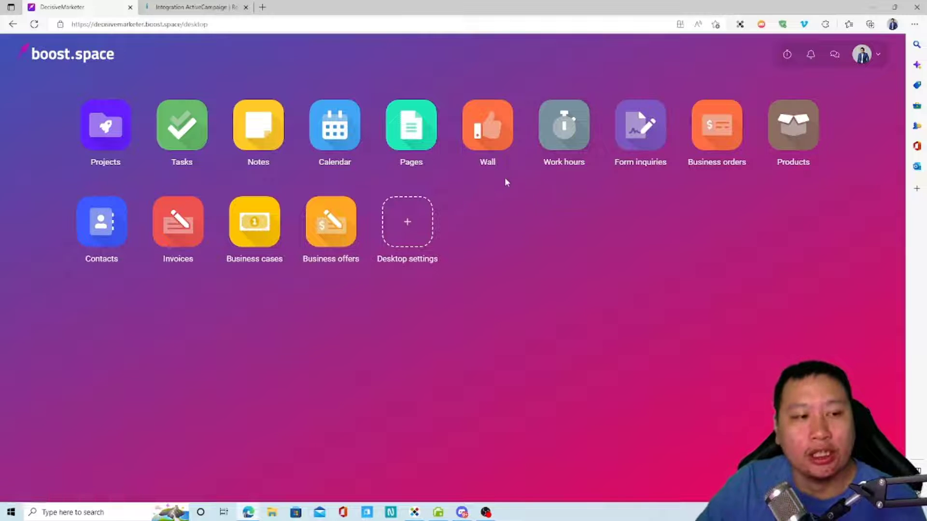
pyautogui.click(110, 236)
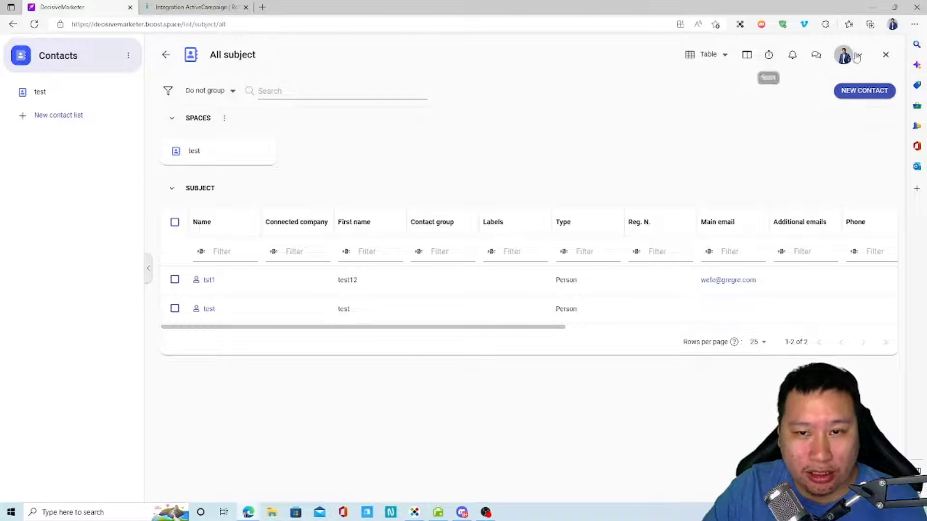
pyautogui.click(883, 57)
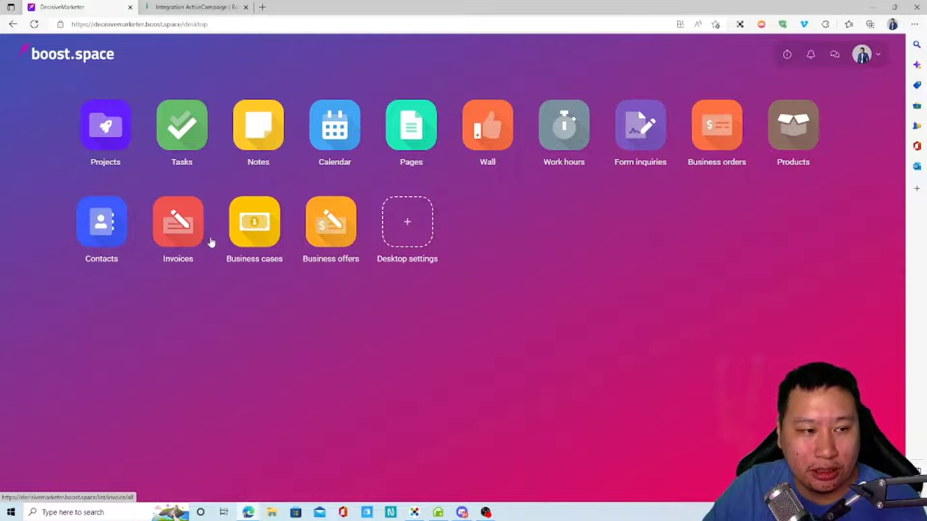
# - View the basic information of the test business case and return to the desktop
pyautogui.click(267, 238)
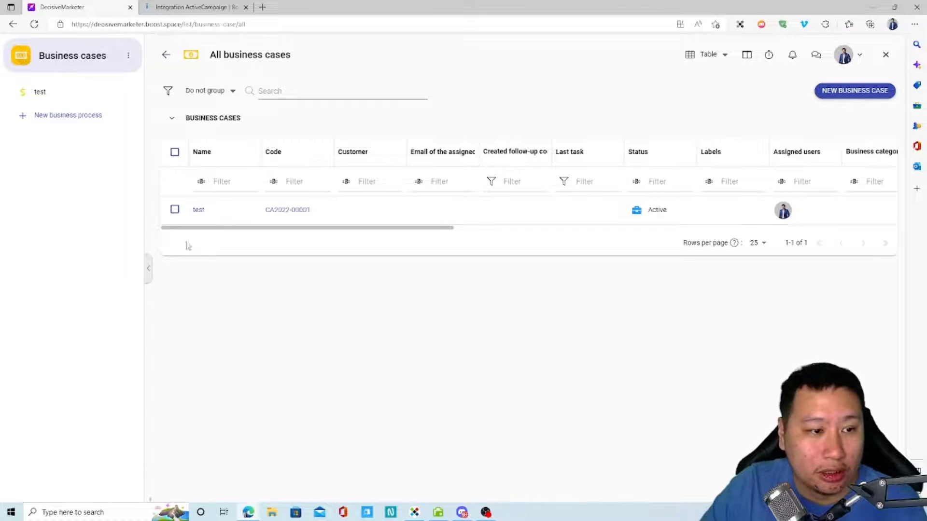
pyautogui.click(198, 209)
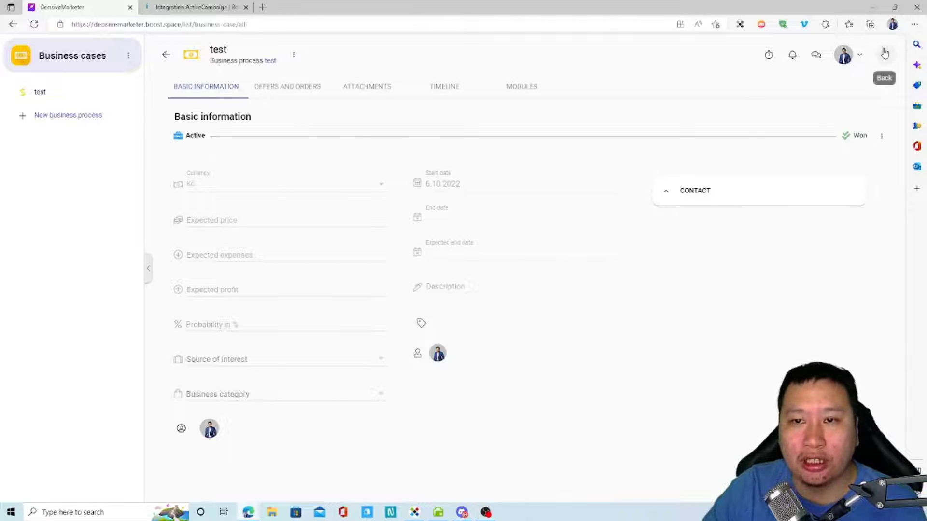
pyautogui.click(886, 54)
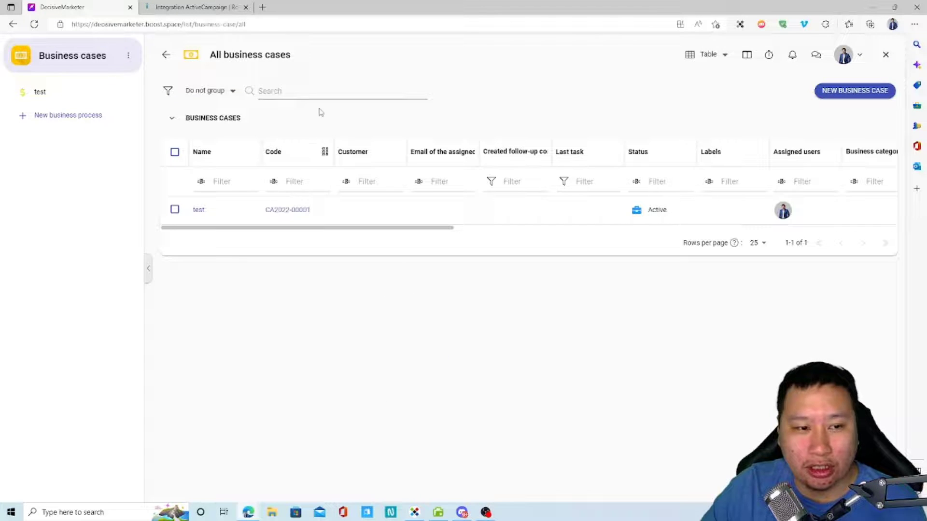
pyautogui.click(886, 55)
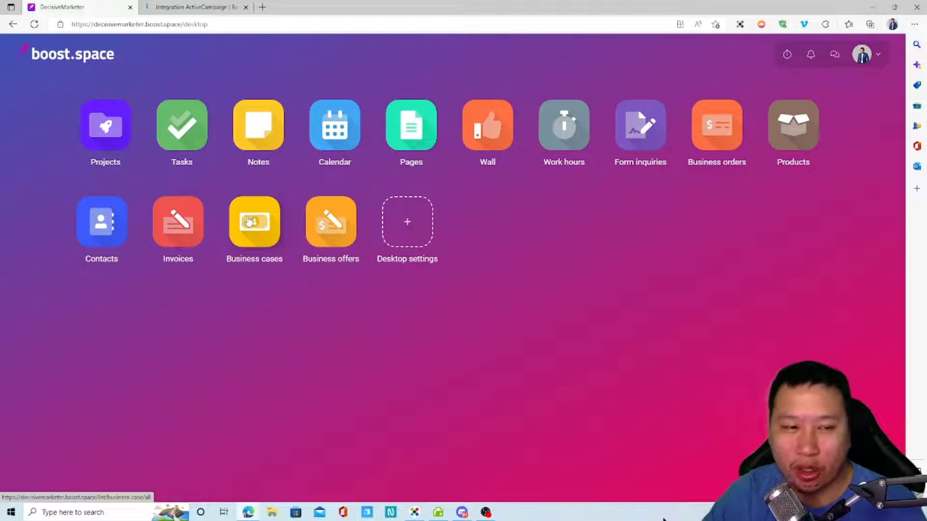
# - View the new offer form in Business offers, cancel it and return to the desktop
pyautogui.click(336, 240)
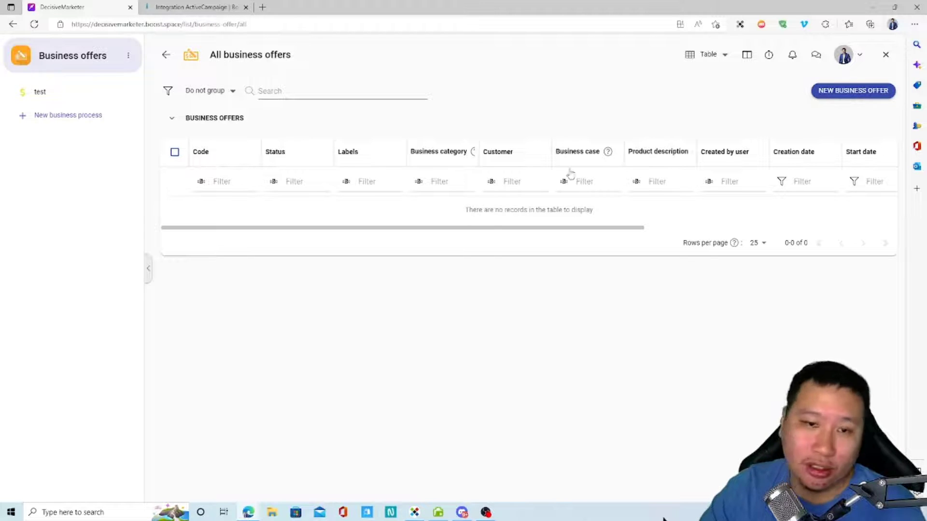
pyautogui.click(825, 100)
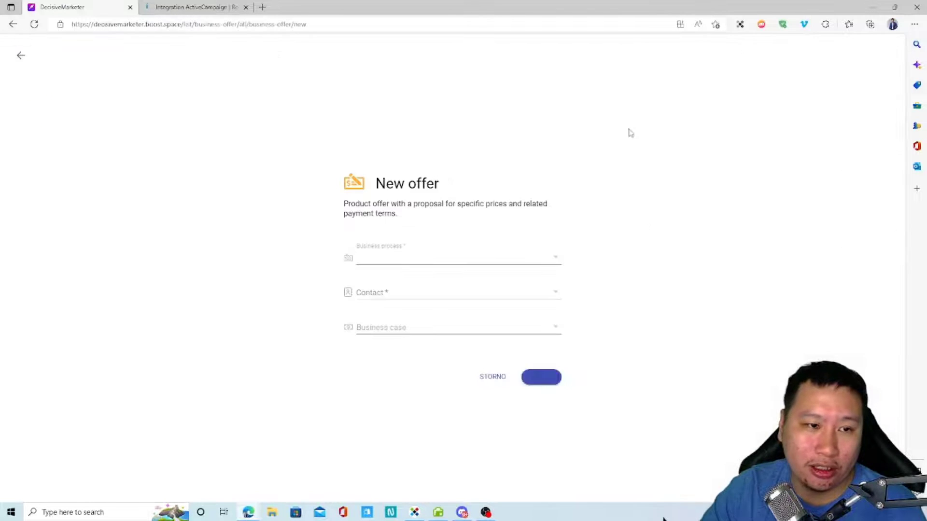
pyautogui.click(493, 378)
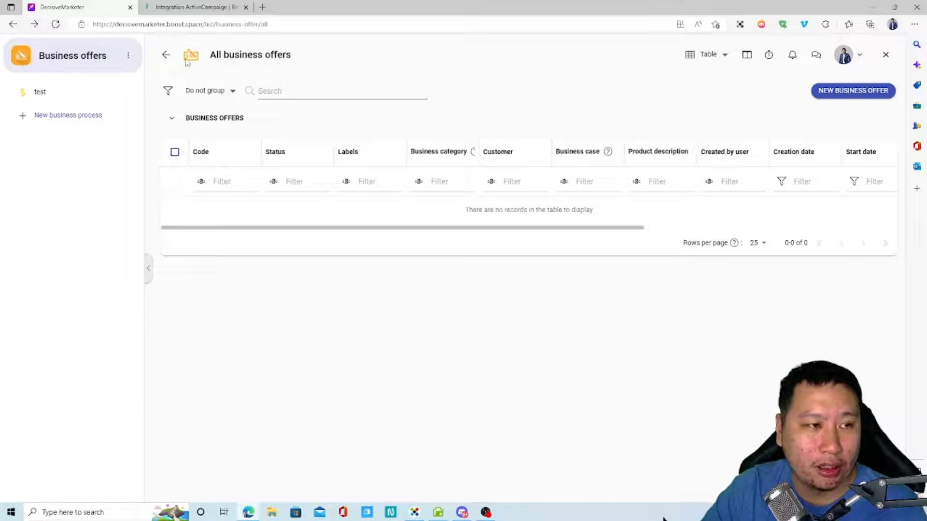
pyautogui.click(165, 55)
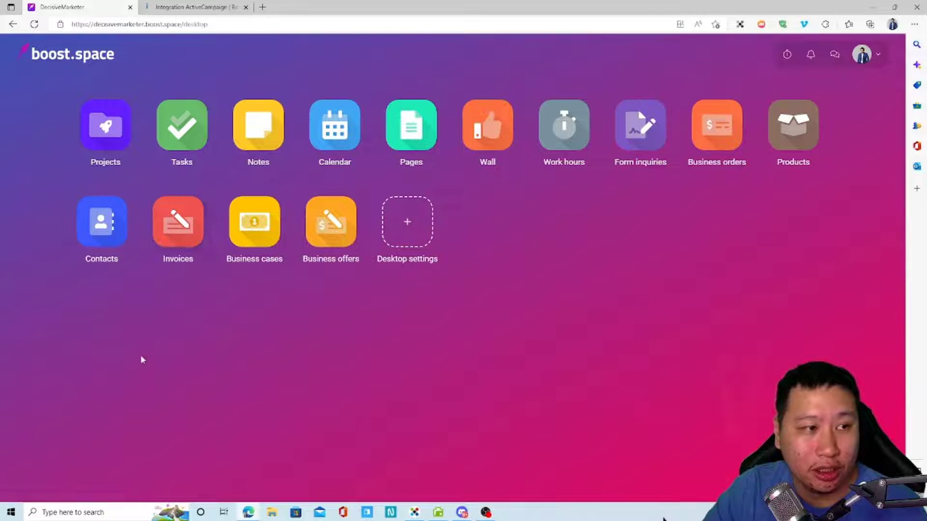
# - View the new invoice form in Invoices with the test business process selected, cancel it and return to the desktop
pyautogui.click(176, 237)
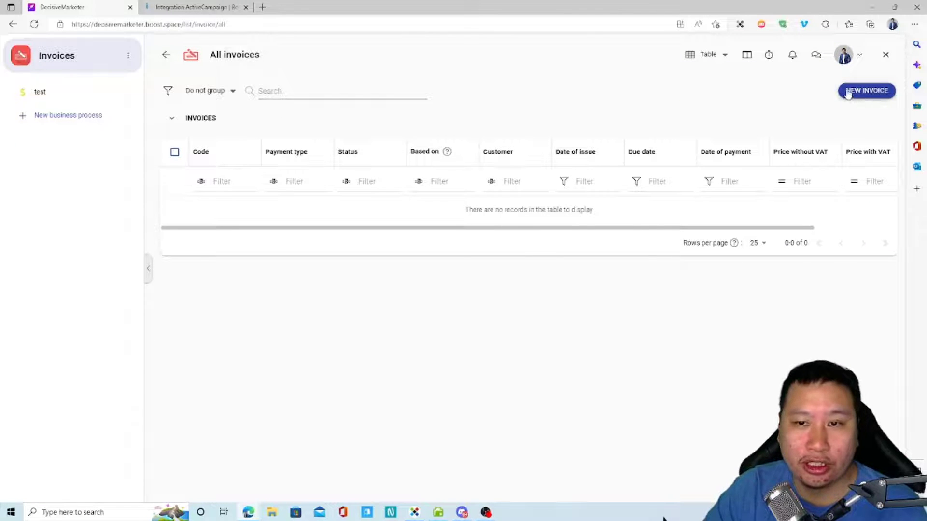
pyautogui.click(862, 94)
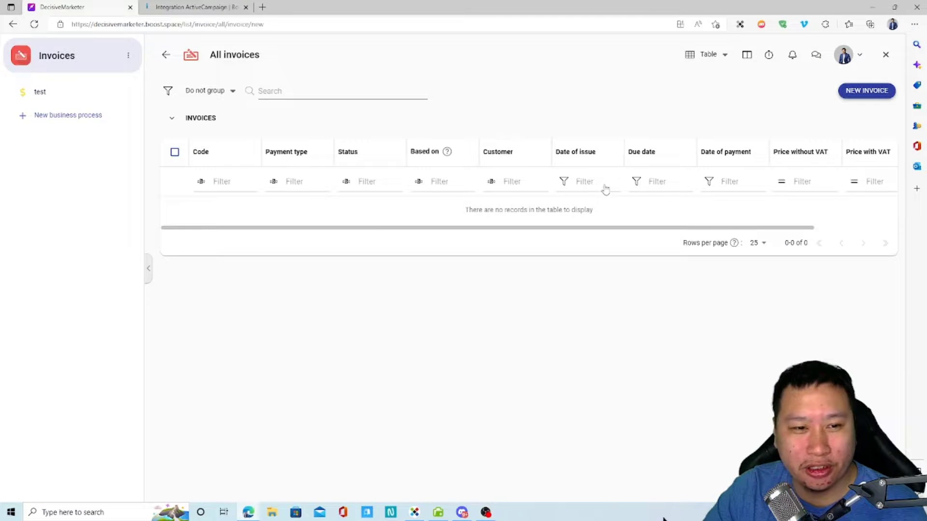
pyautogui.click(409, 275)
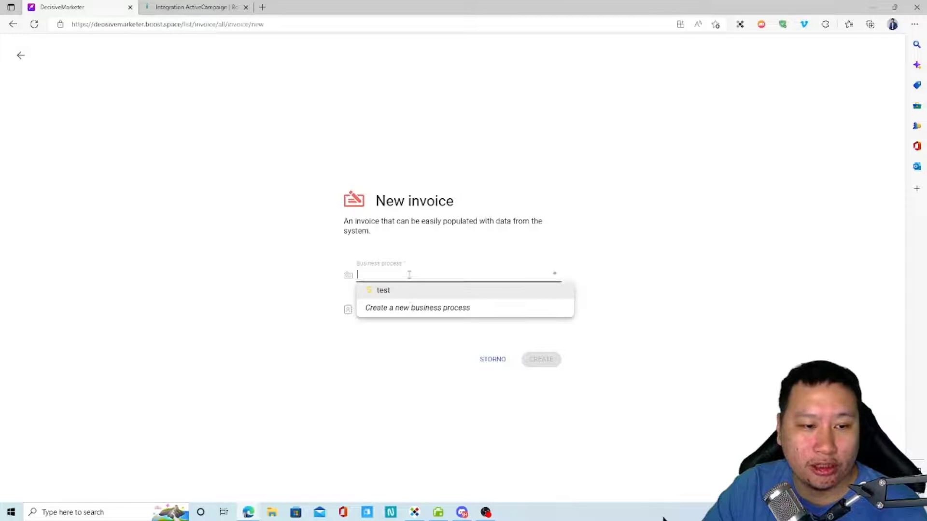
pyautogui.click(405, 292)
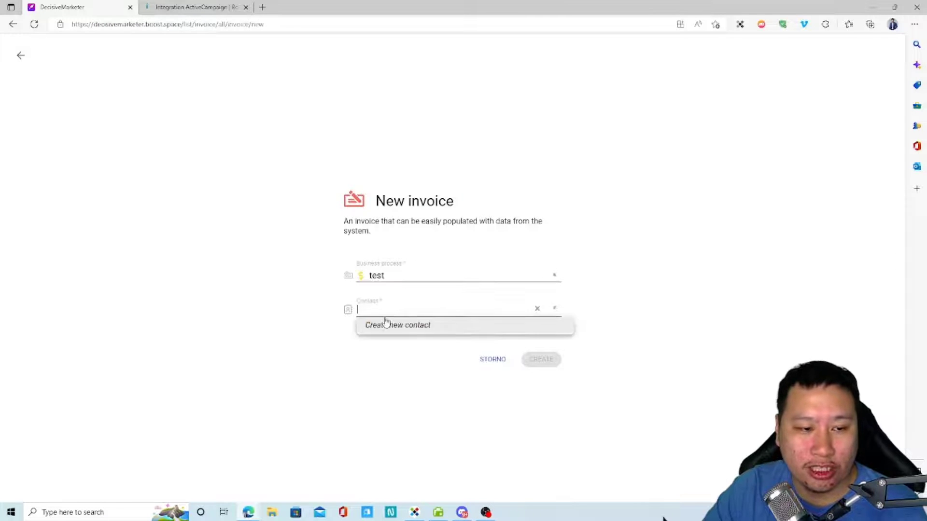
pyautogui.click(489, 363)
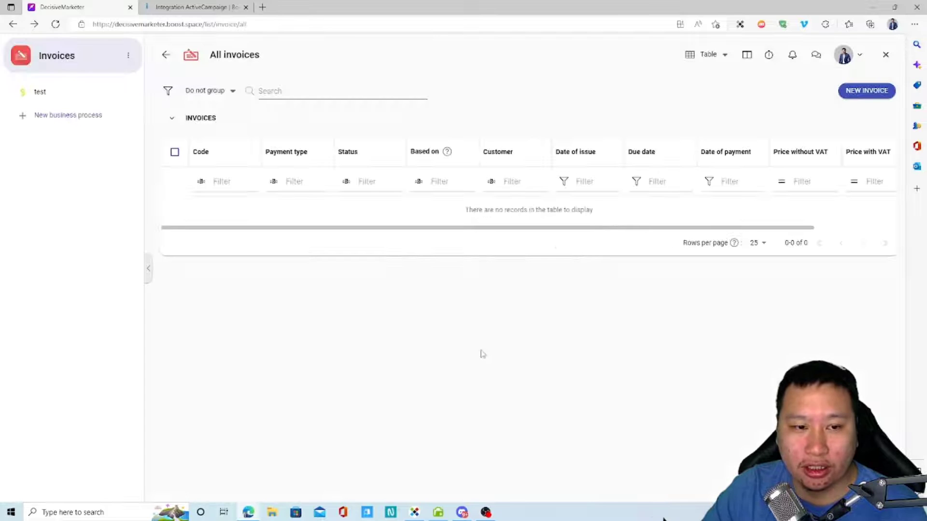
pyautogui.click(883, 55)
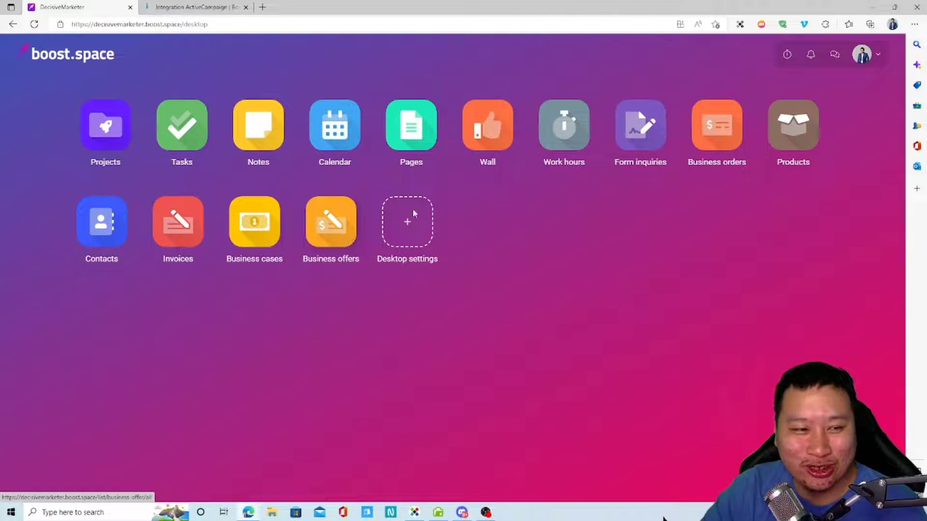
# - View the new order form in Business orders, cancel it and return to the desktop
pyautogui.click(707, 147)
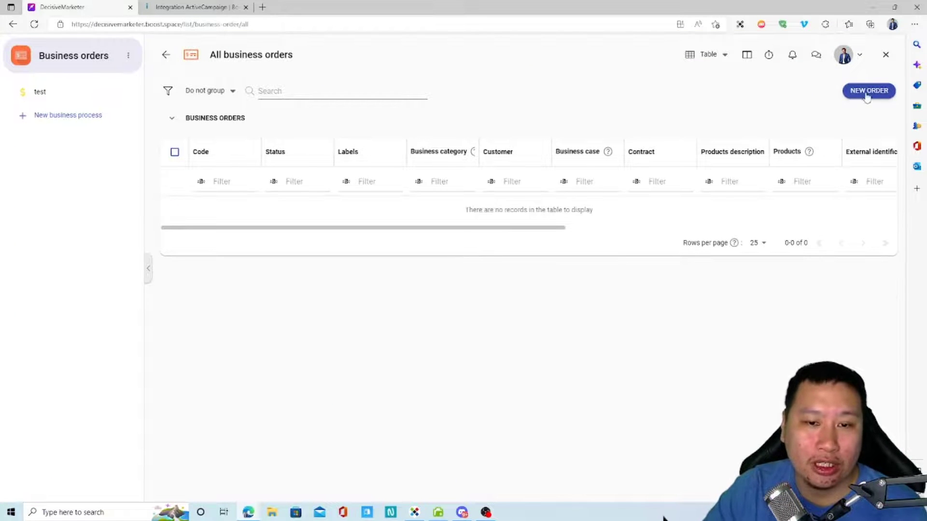
pyautogui.click(857, 96)
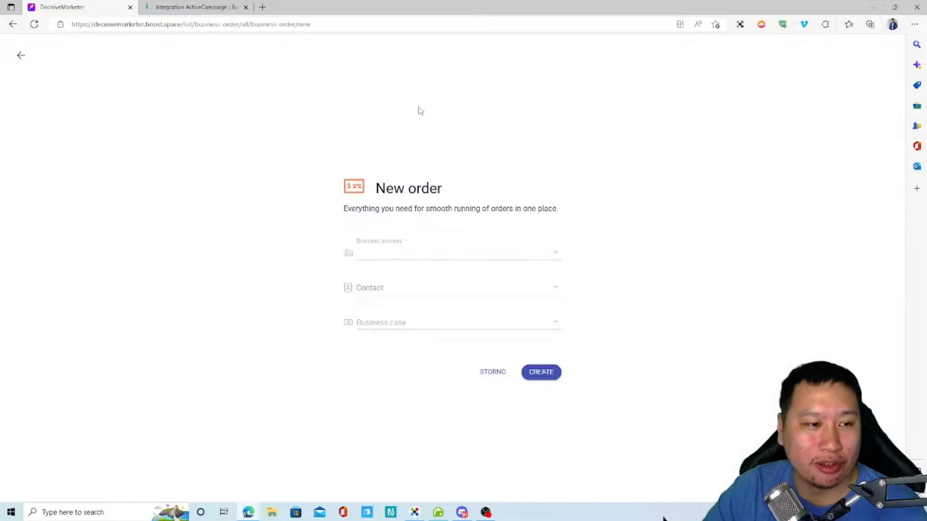
pyautogui.click(504, 376)
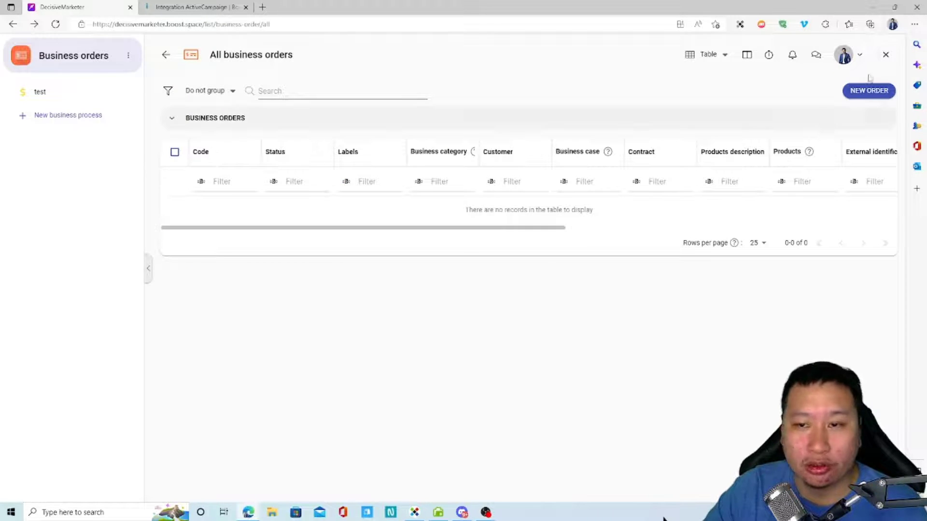
pyautogui.click(885, 54)
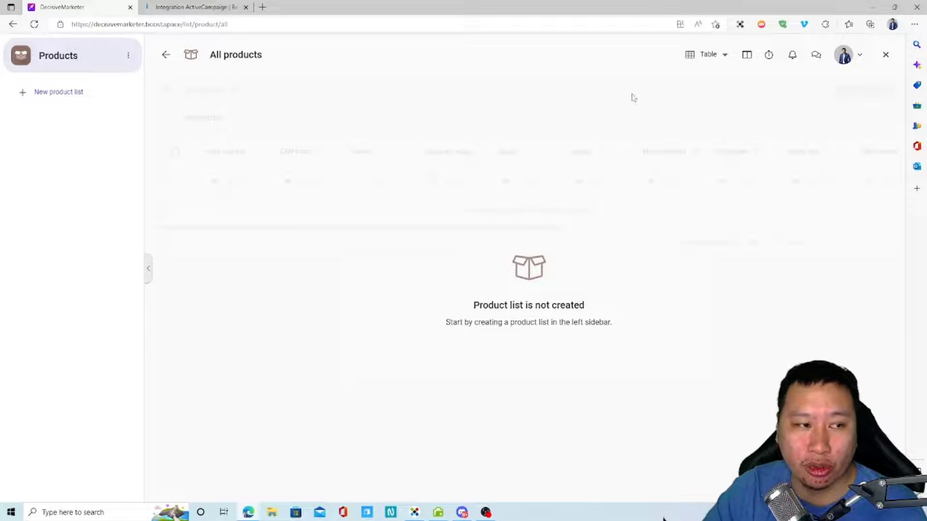
# - Leave the product list, view the Work hours module and return to the desktop
pyautogui.click(885, 54)
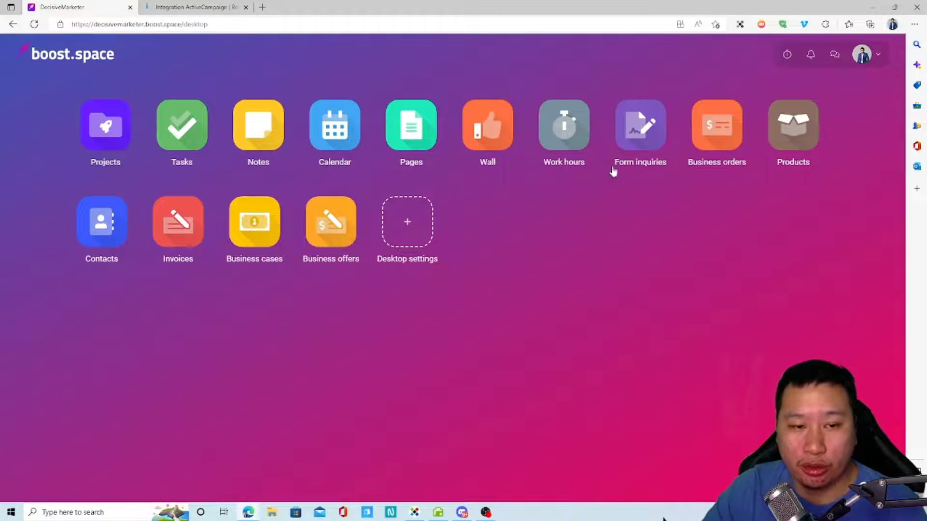
pyautogui.click(553, 127)
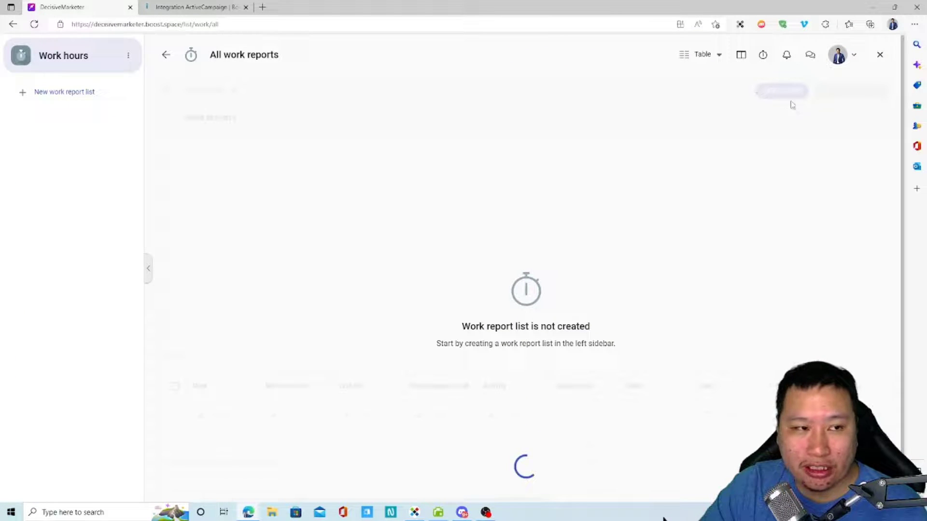
pyautogui.click(888, 59)
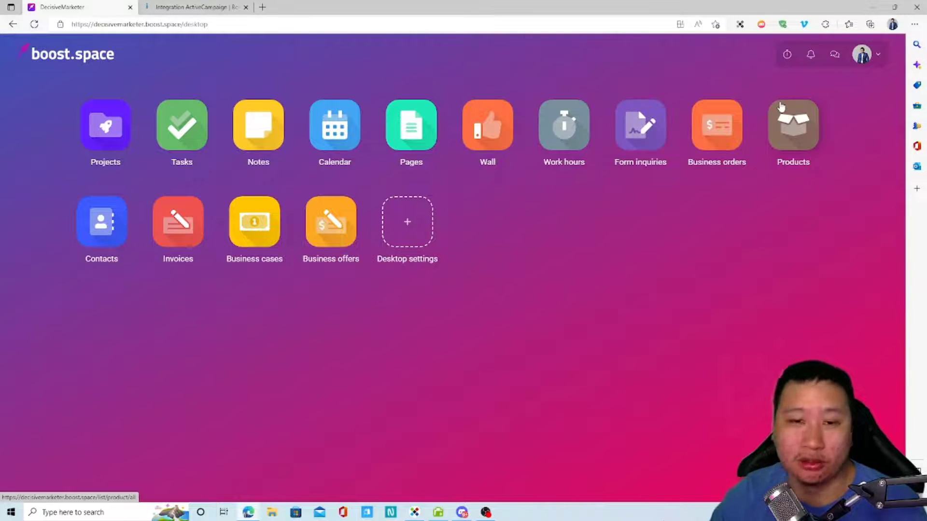
# - Create a work report list named "test" in Work hours, without a parent
pyautogui.click(561, 140)
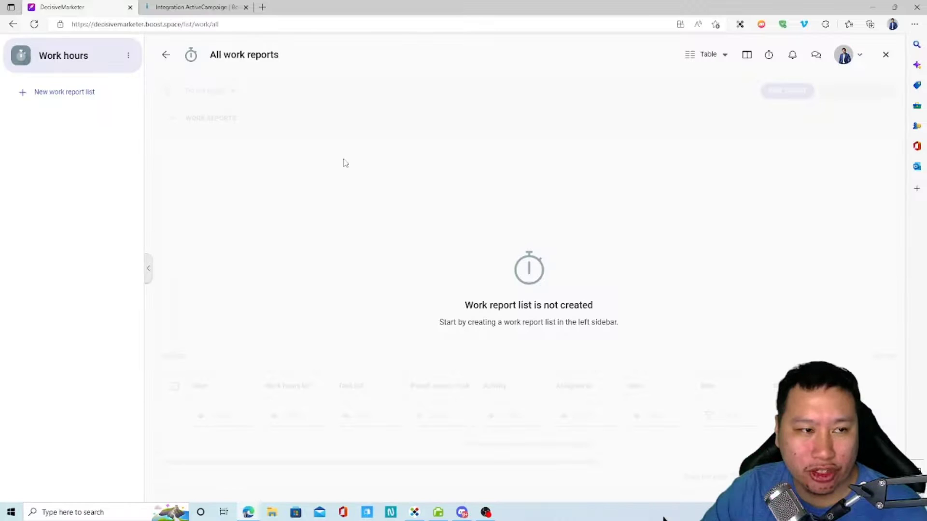
pyautogui.click(85, 91)
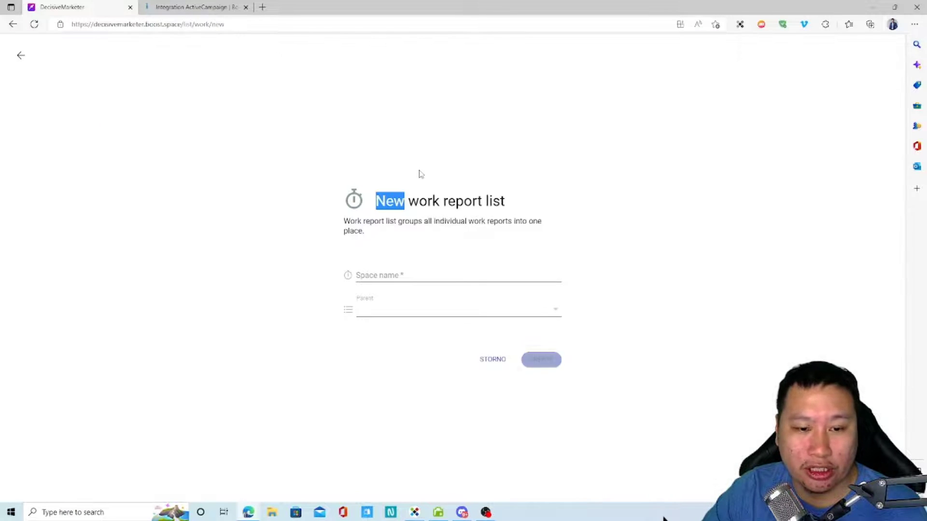
pyautogui.click(430, 272)
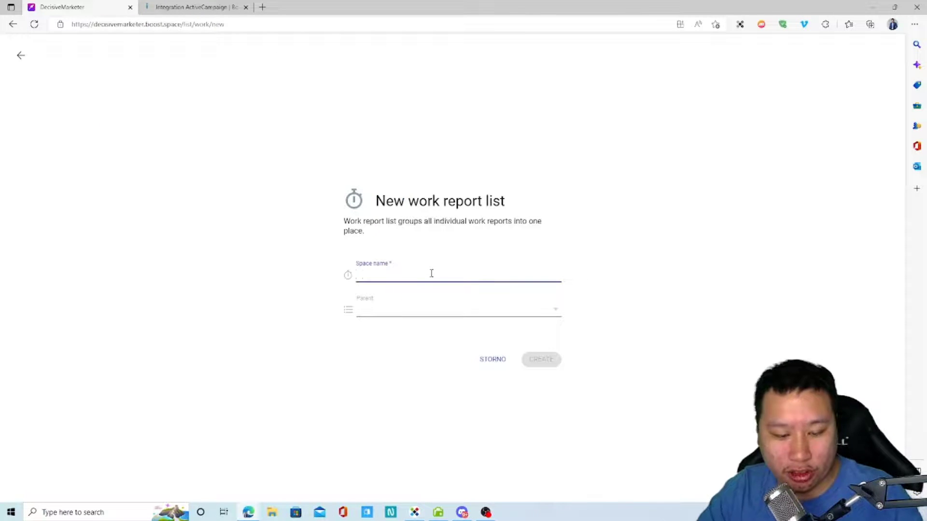
pyautogui.write('test')
pyautogui.click(421, 312)
pyautogui.click(457, 378)
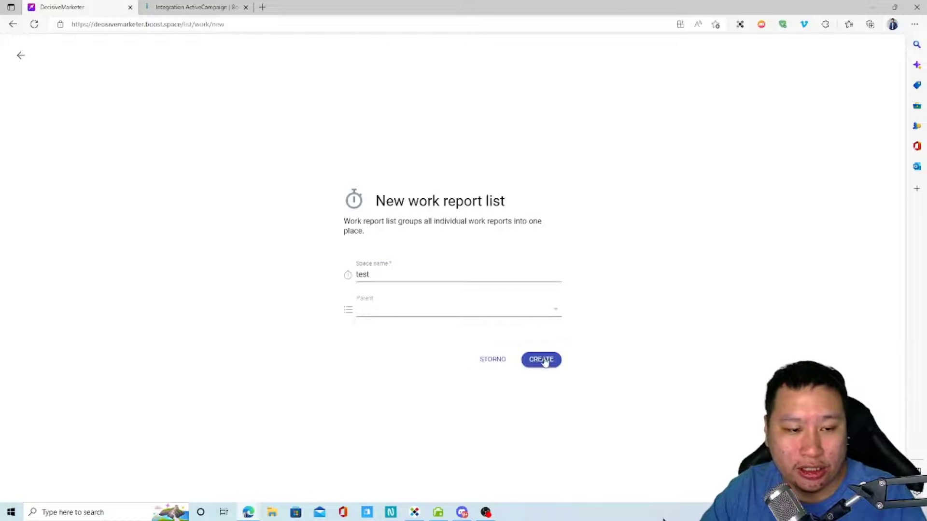
pyautogui.click(541, 359)
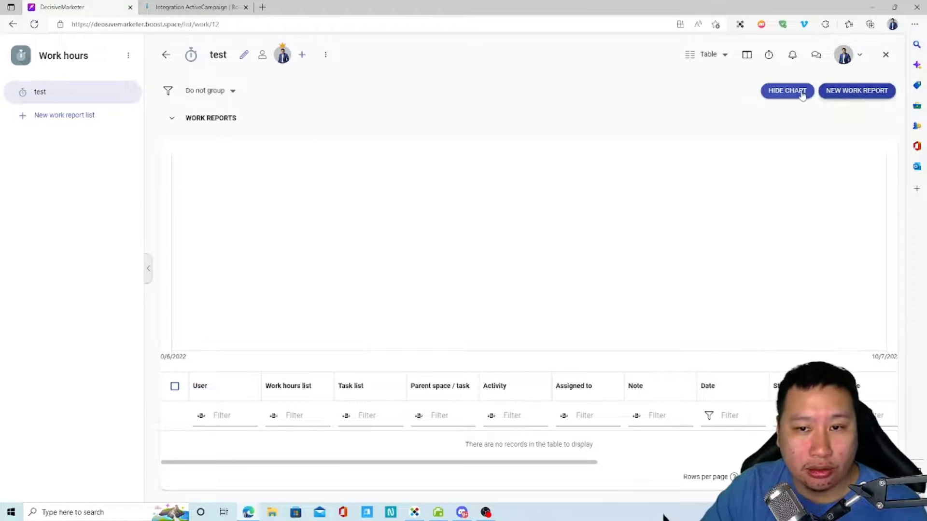
# - View the note, activity and hourly rate fields of a new work report, discard the report and return to the desktop
pyautogui.click(850, 90)
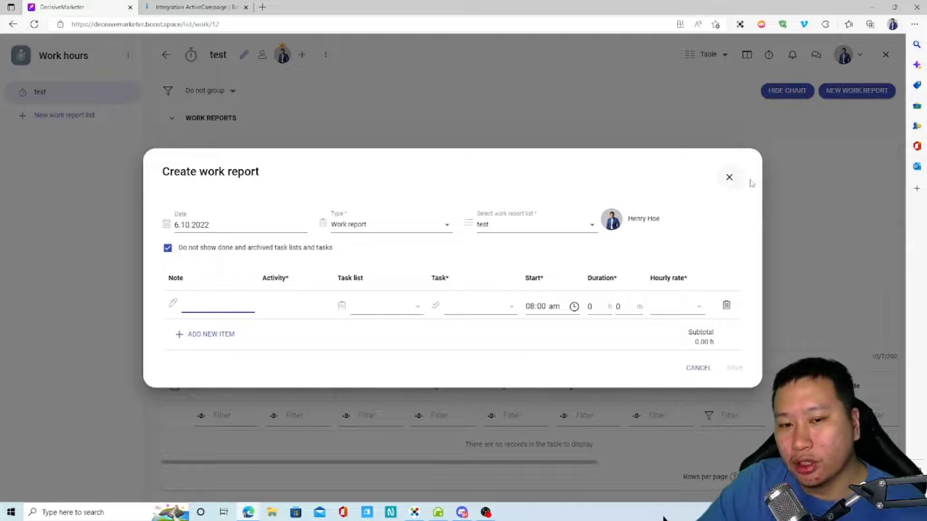
pyautogui.click(729, 178)
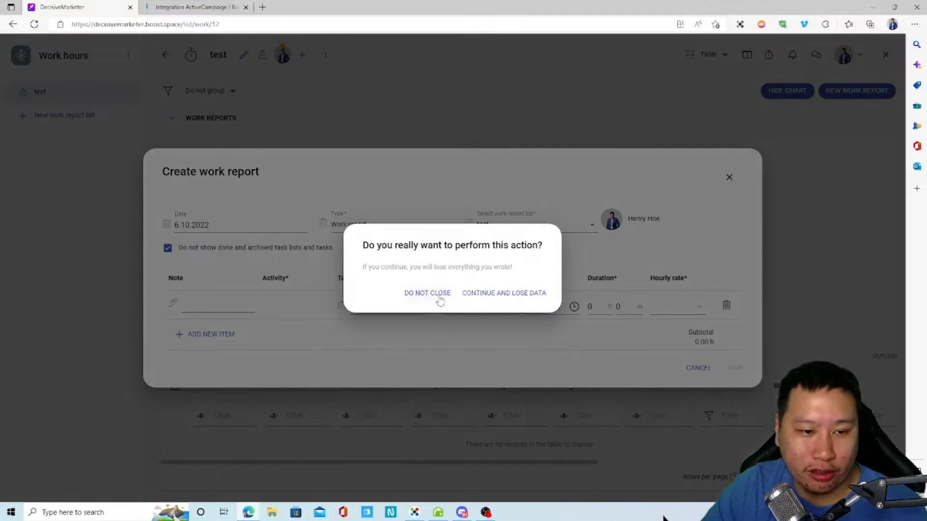
pyautogui.click(427, 293)
pyautogui.click(199, 302)
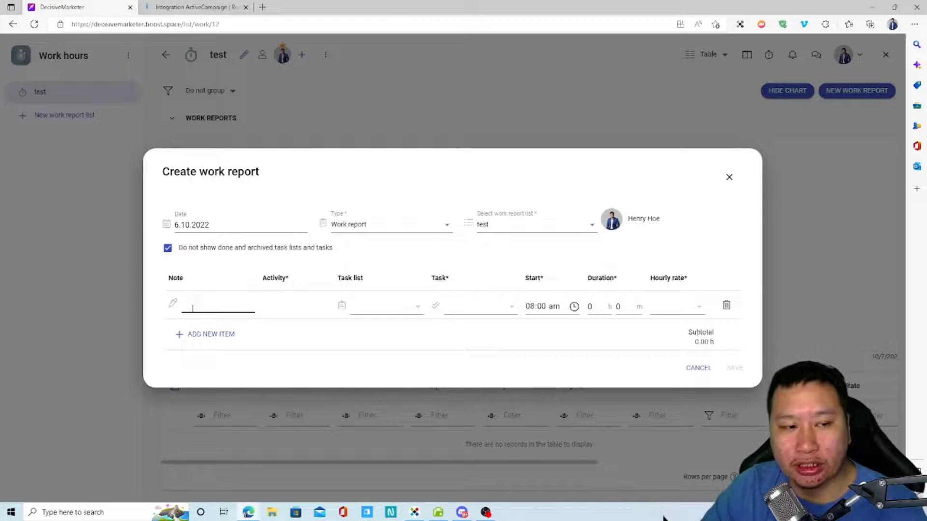
pyautogui.click(273, 309)
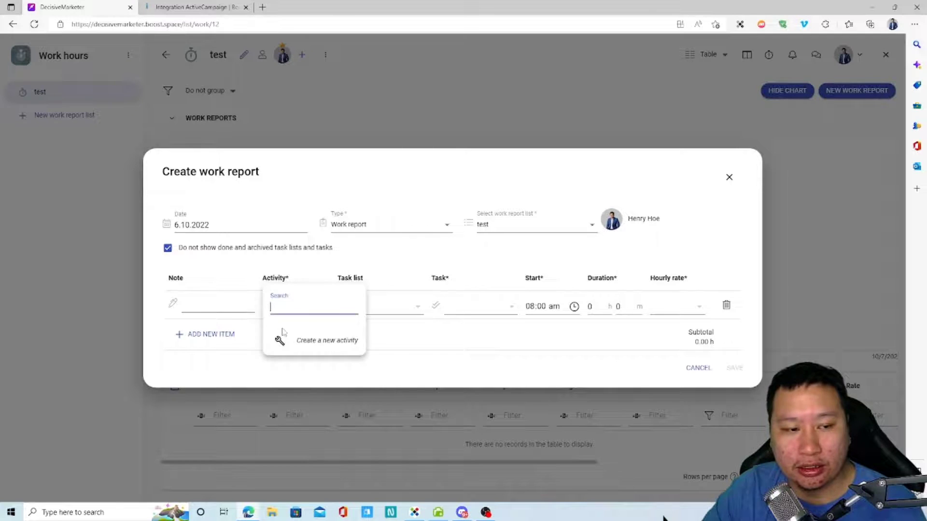
pyautogui.click(440, 355)
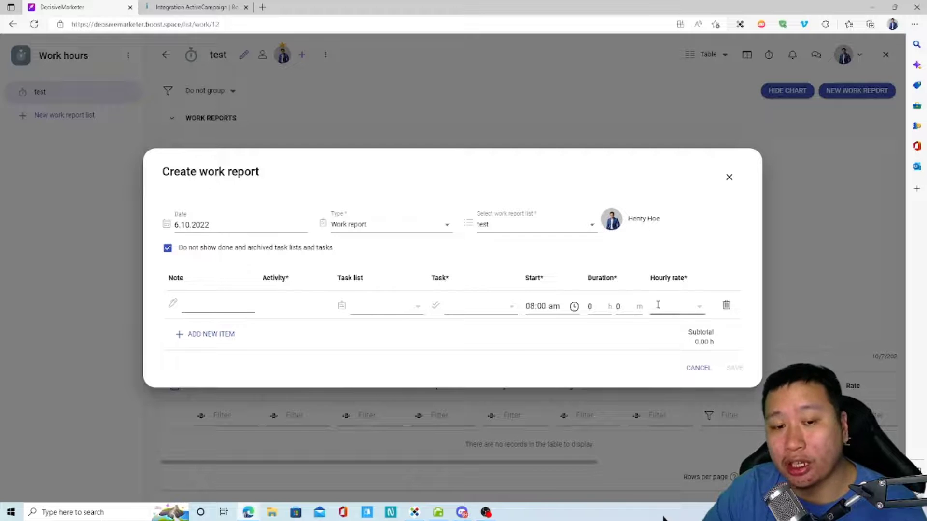
pyautogui.moveTo(655, 278); pyautogui.dragTo(687, 275)
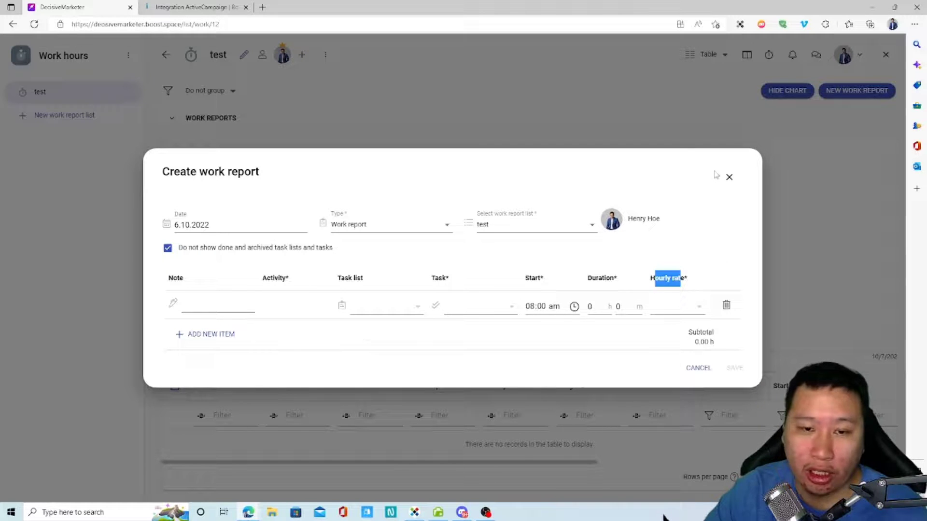
pyautogui.click(729, 177)
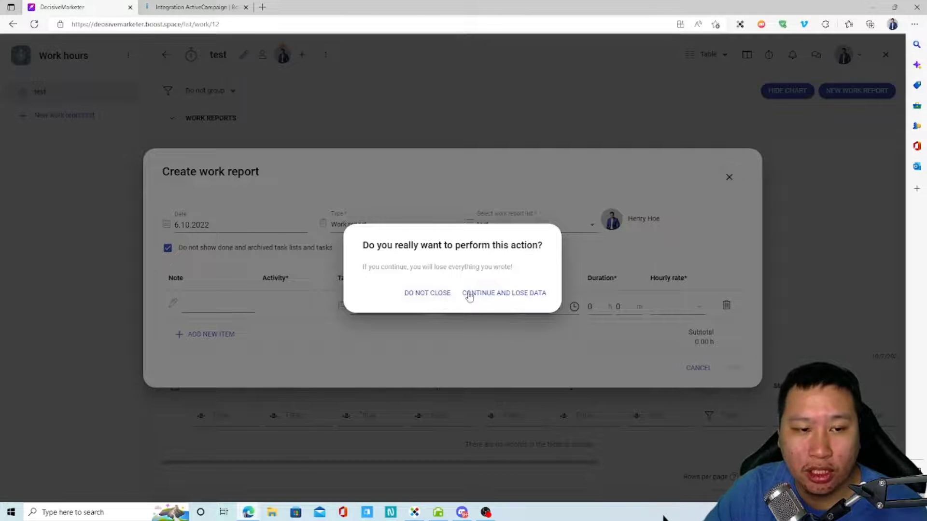
pyautogui.click(489, 293)
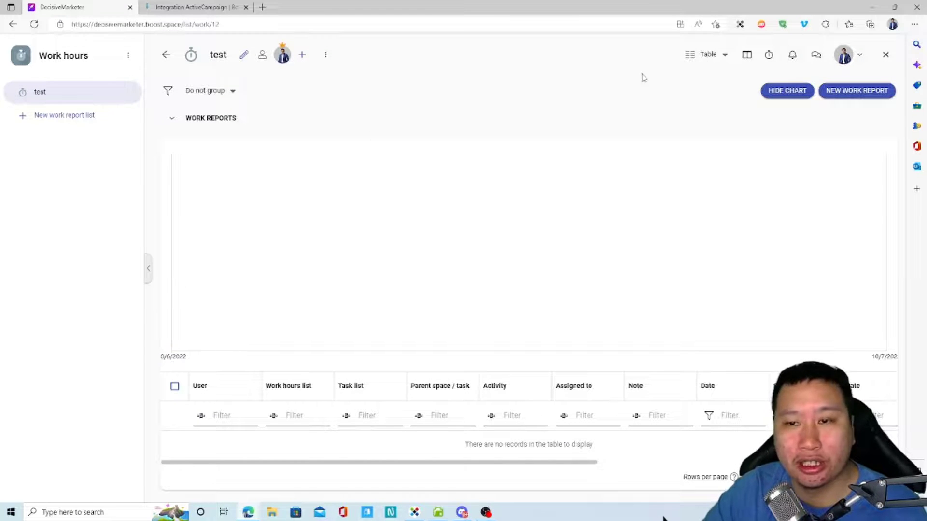
pyautogui.click(885, 55)
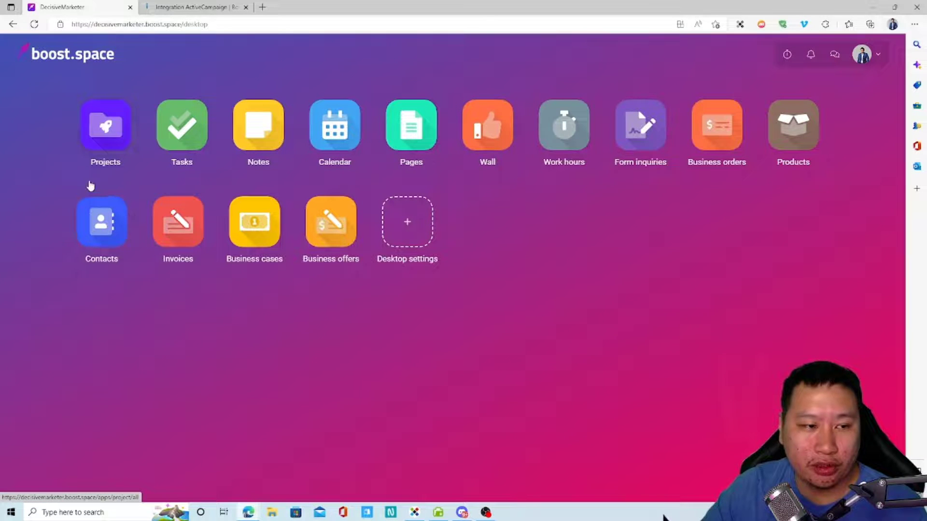
# - Open the Test project and look through the module types offered for a new space
pyautogui.click(98, 141)
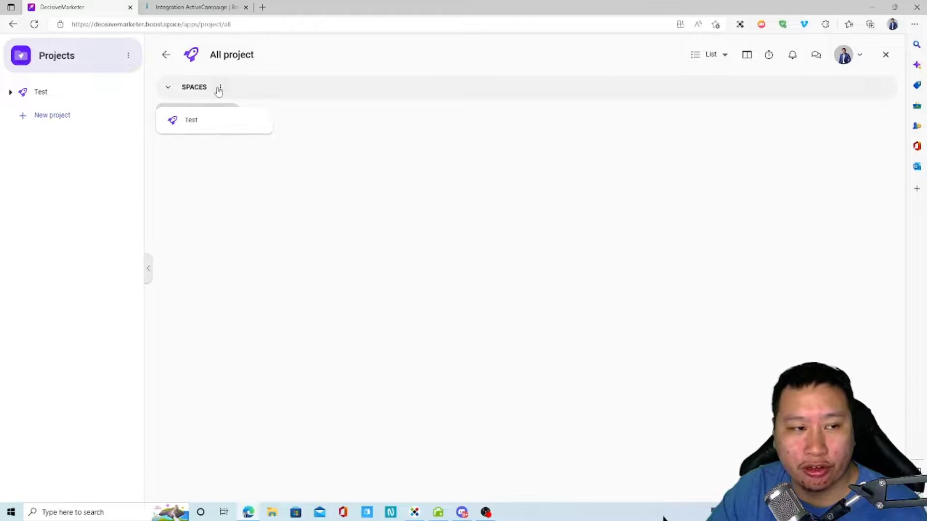
pyautogui.click(192, 124)
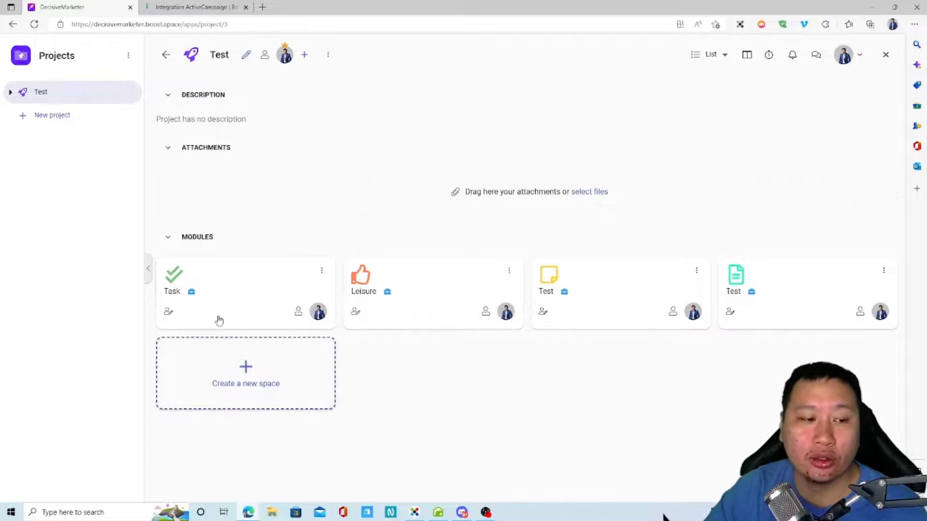
pyautogui.click(221, 374)
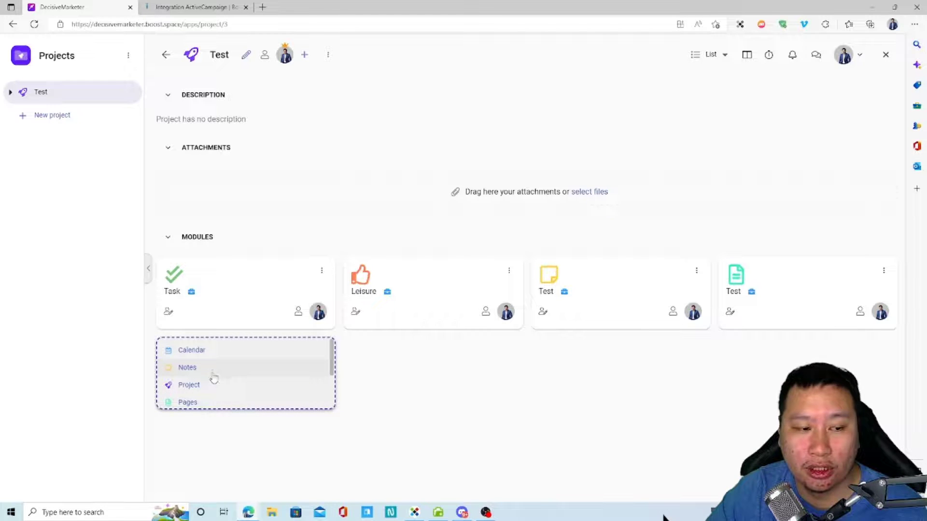
pyautogui.scroll(-1, 217, 404)
pyautogui.scroll(1, 198, 376)
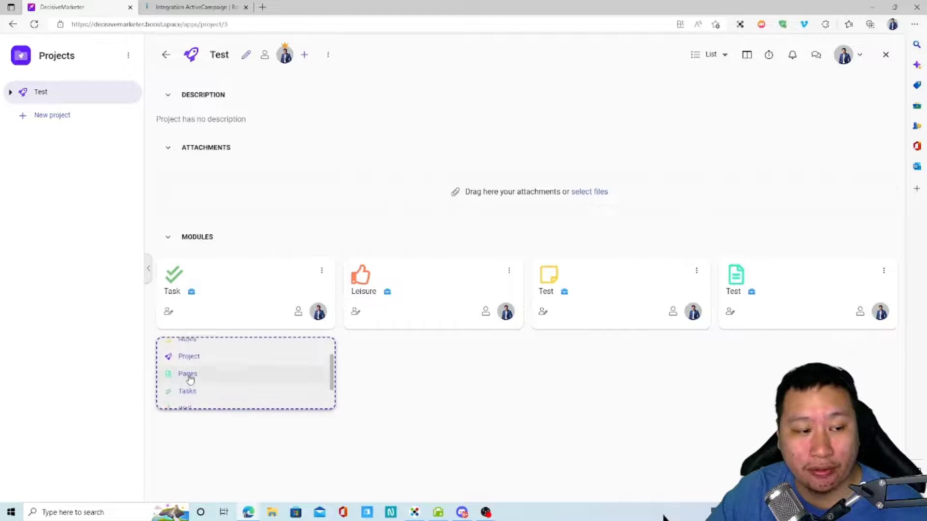
pyautogui.scroll(-2, 208, 381)
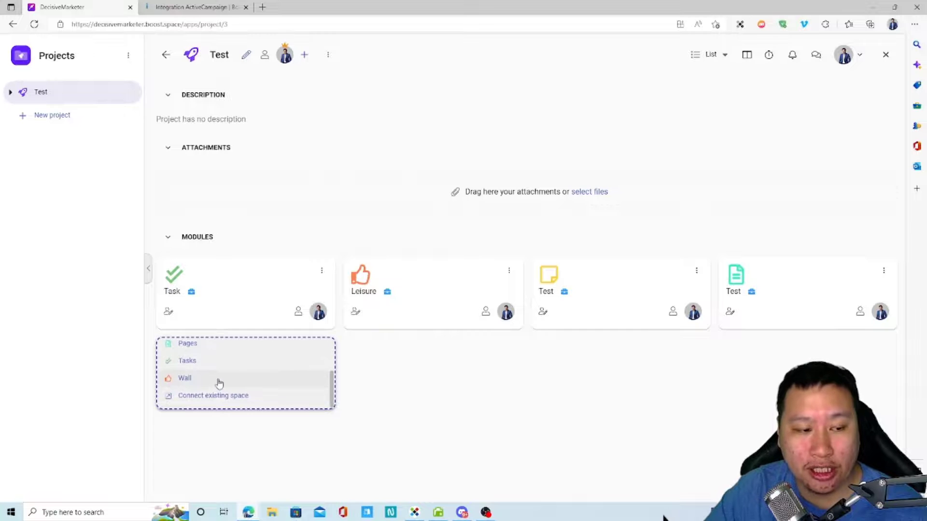
pyautogui.scroll(1, 205, 394)
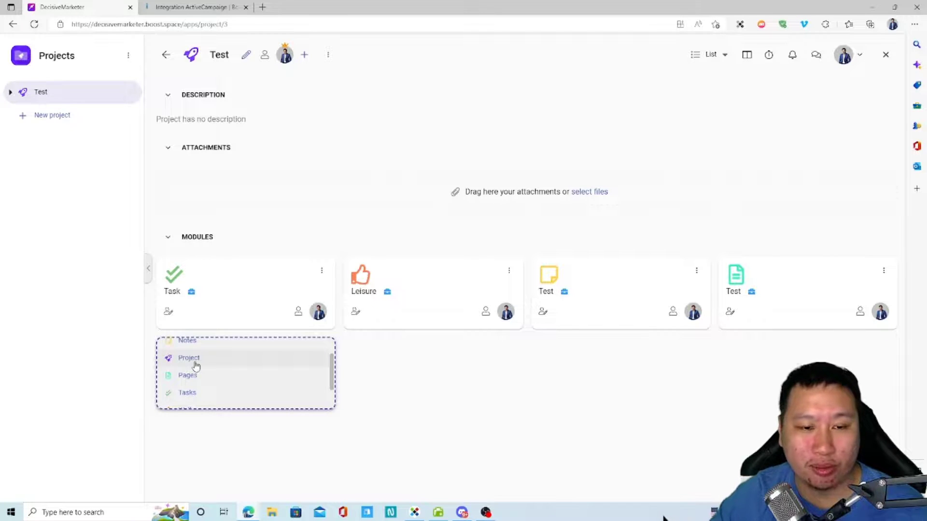
pyautogui.scroll(1, 222, 370)
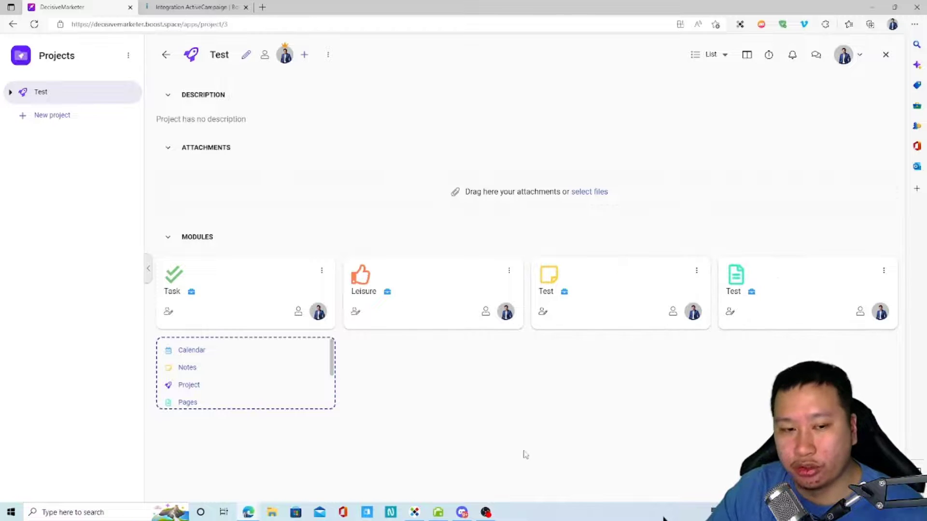
# - Create a task titled "test" in the Task list of the Test project
pyautogui.click(214, 286)
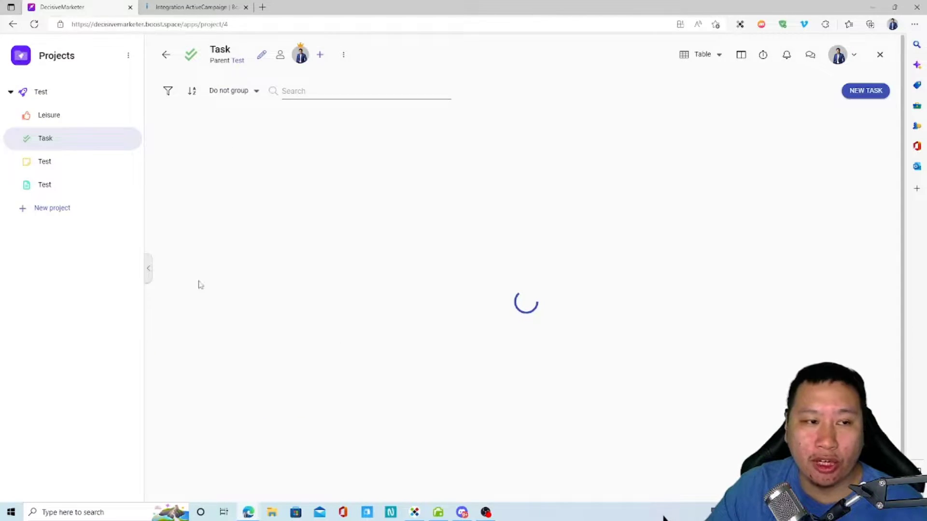
pyautogui.click(861, 97)
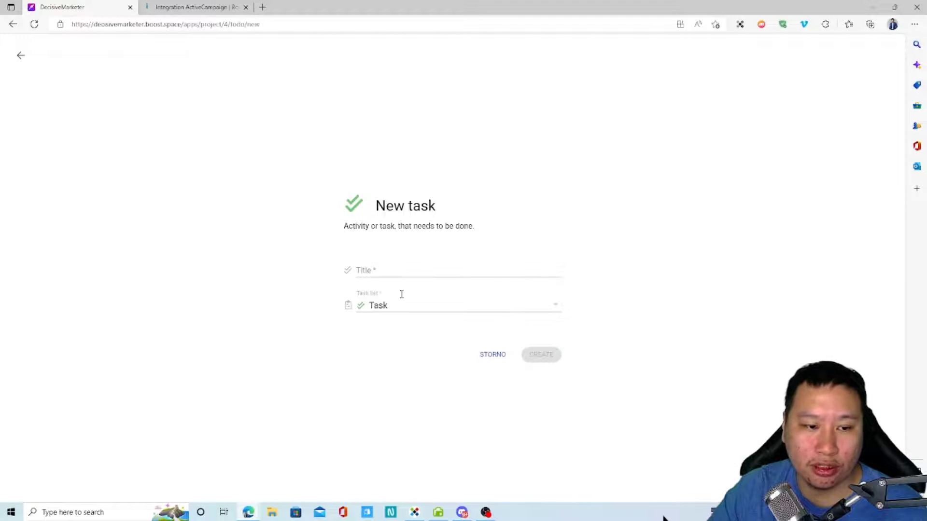
pyautogui.write('te')
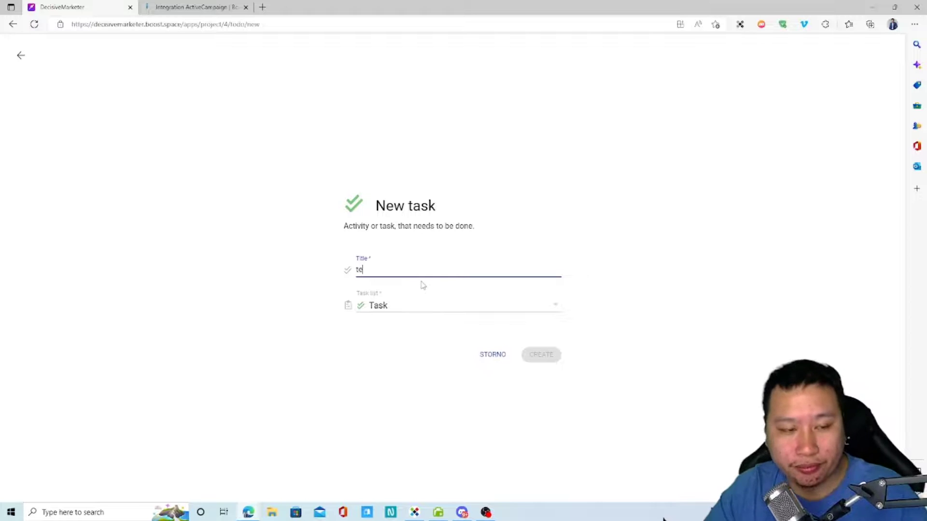
pyautogui.write('st')
pyautogui.click(542, 354)
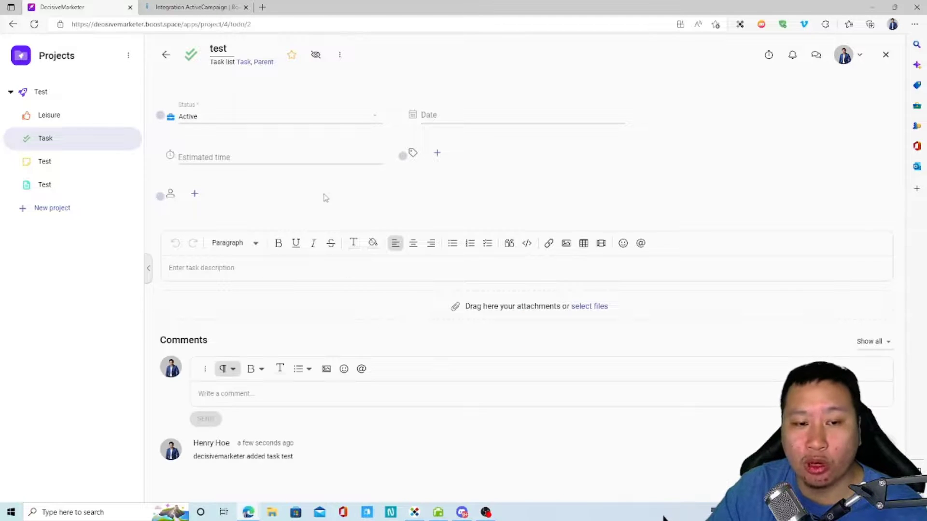
# - Try to assign a user to the test task, and close the task to return to the Task list
pyautogui.click(194, 196)
pyautogui.click(325, 286)
pyautogui.click(370, 163)
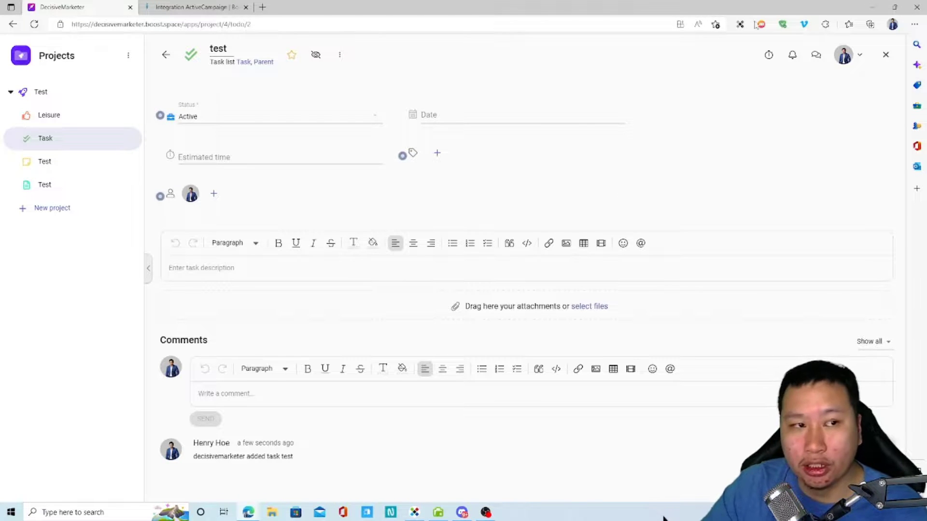
pyautogui.click(885, 55)
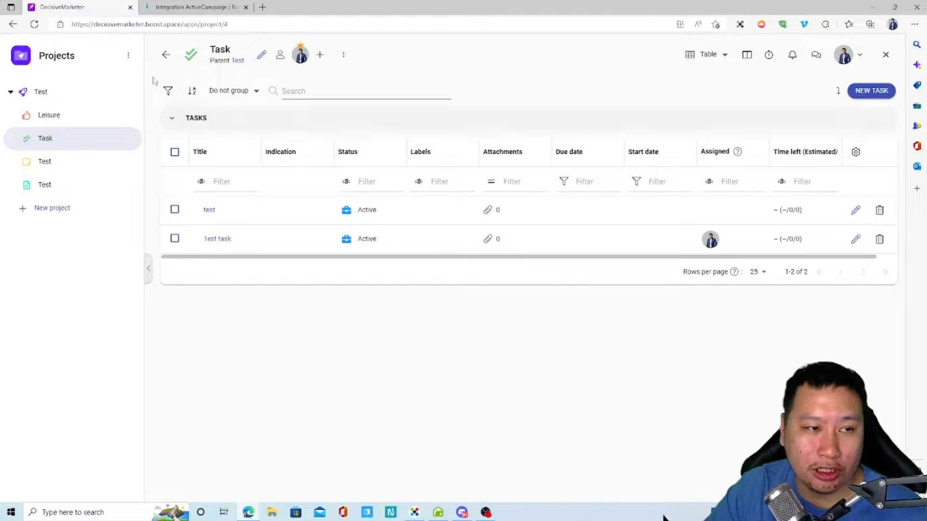
# - View the Leisure wall and the notes space of the Test project
pyautogui.click(51, 93)
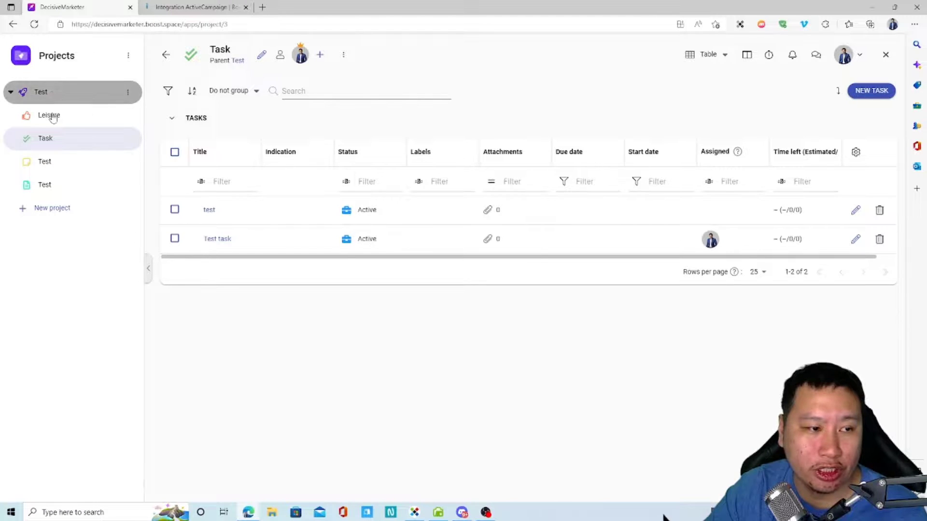
pyautogui.click(429, 297)
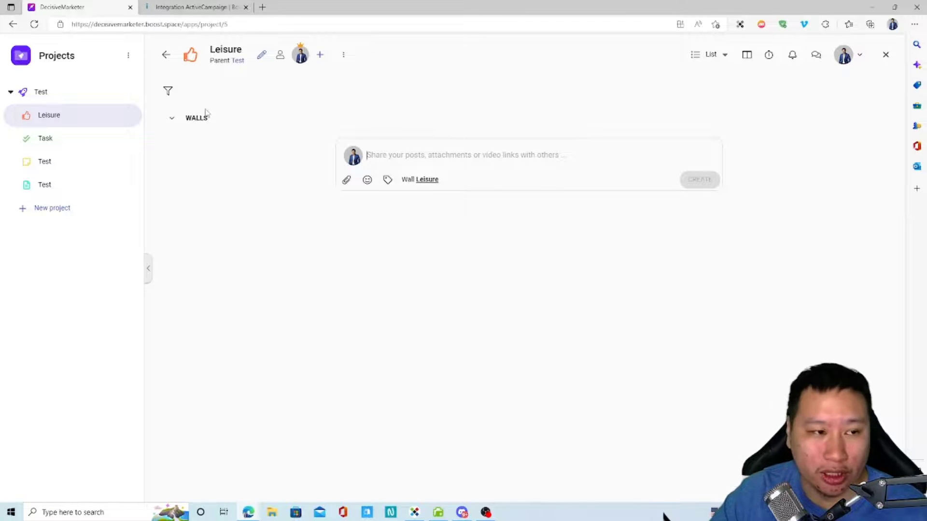
pyautogui.click(48, 166)
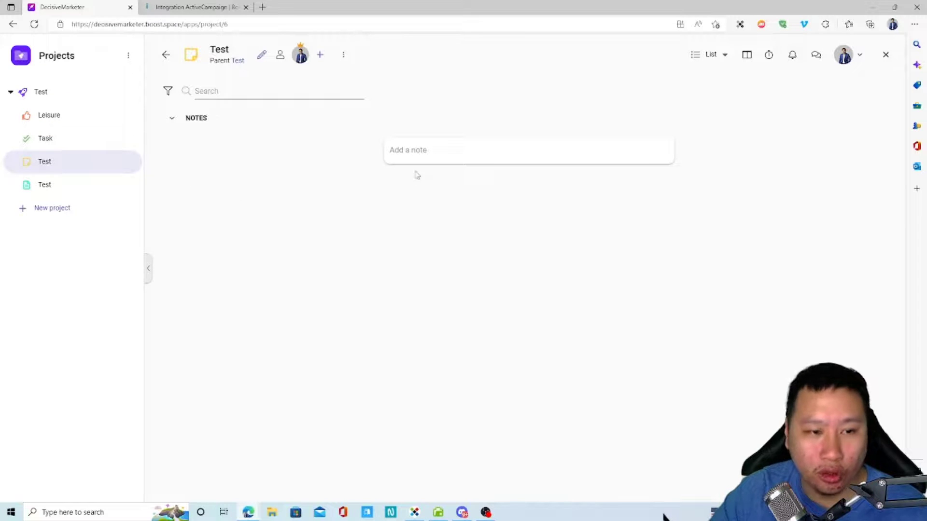
# - Create a page titled "test" in the project's Test page list
pyautogui.click(45, 185)
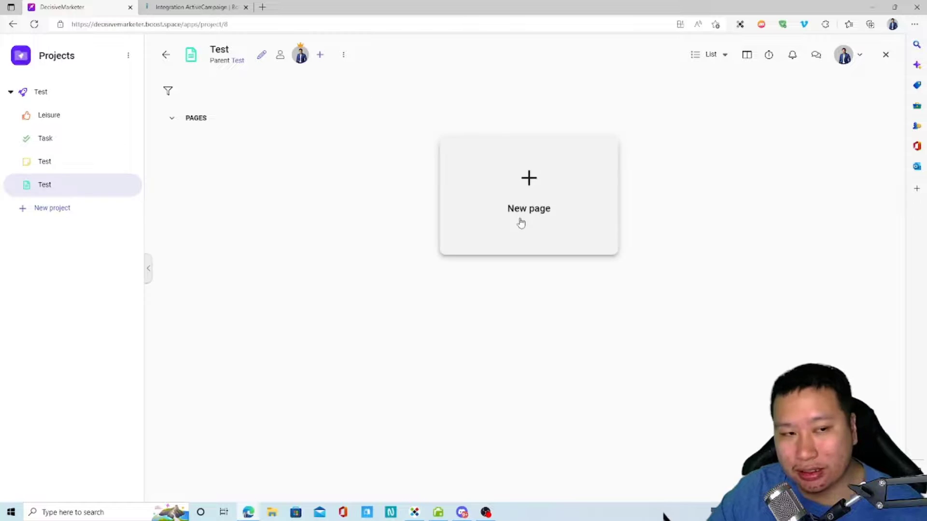
pyautogui.click(505, 179)
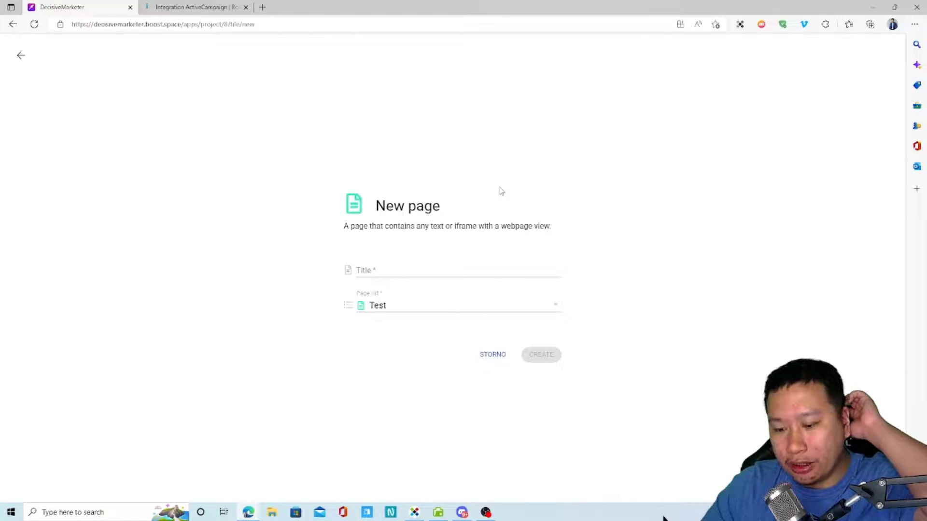
pyautogui.click(422, 271)
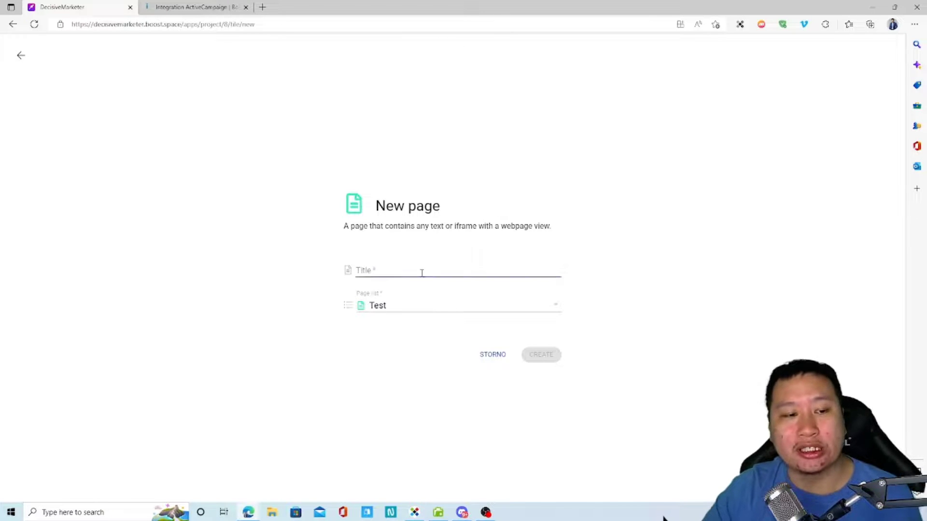
pyautogui.write('test')
pyautogui.click(542, 356)
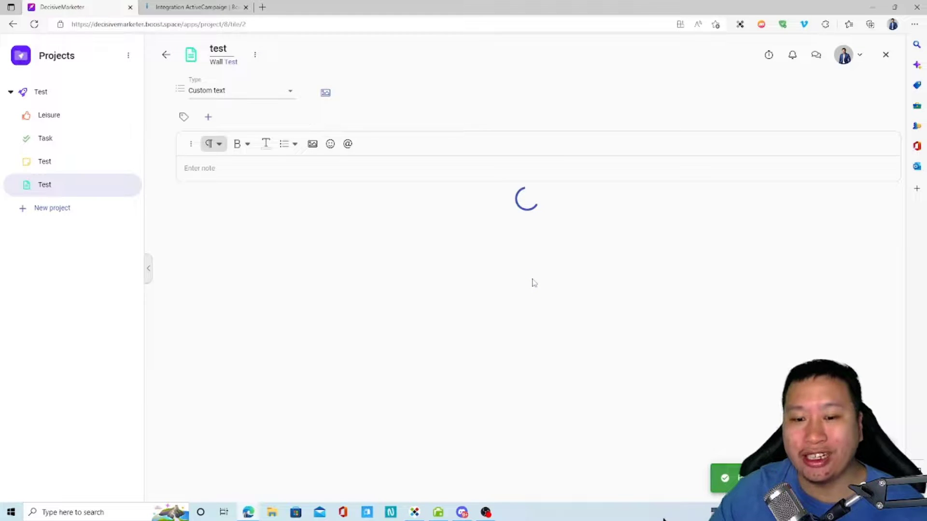
pyautogui.click(304, 170)
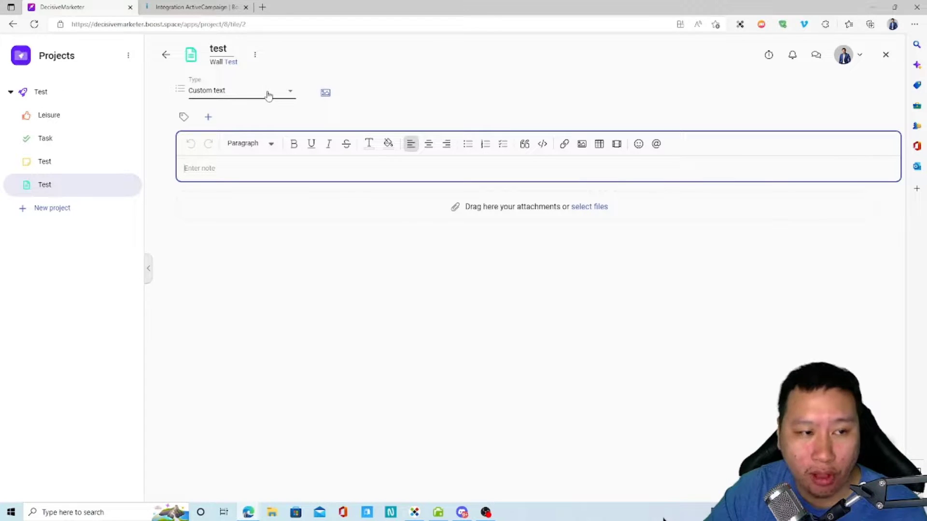
pyautogui.click(251, 90)
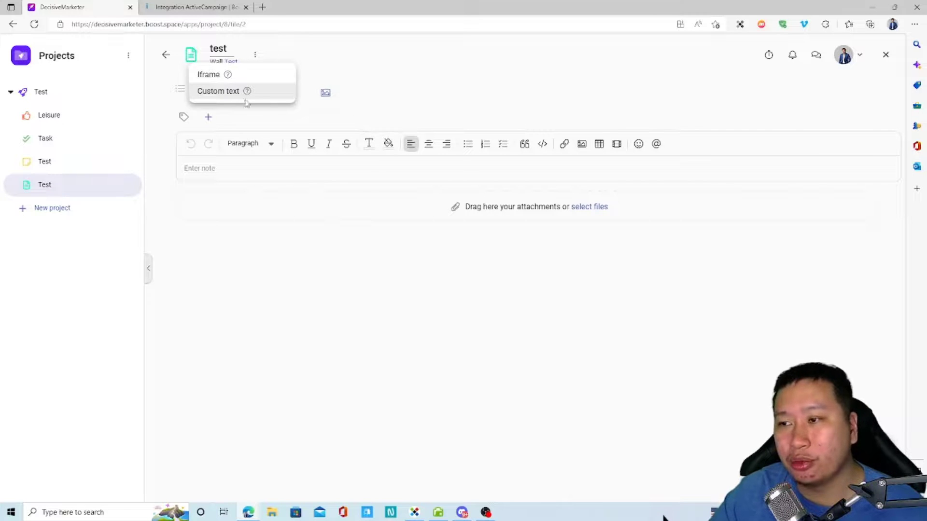
pyautogui.click(207, 76)
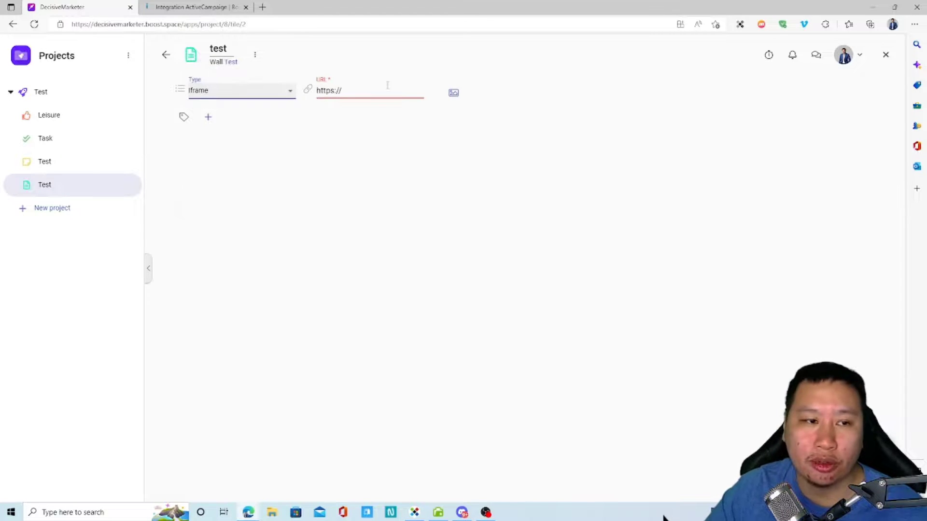
pyautogui.write('decisivemakre')
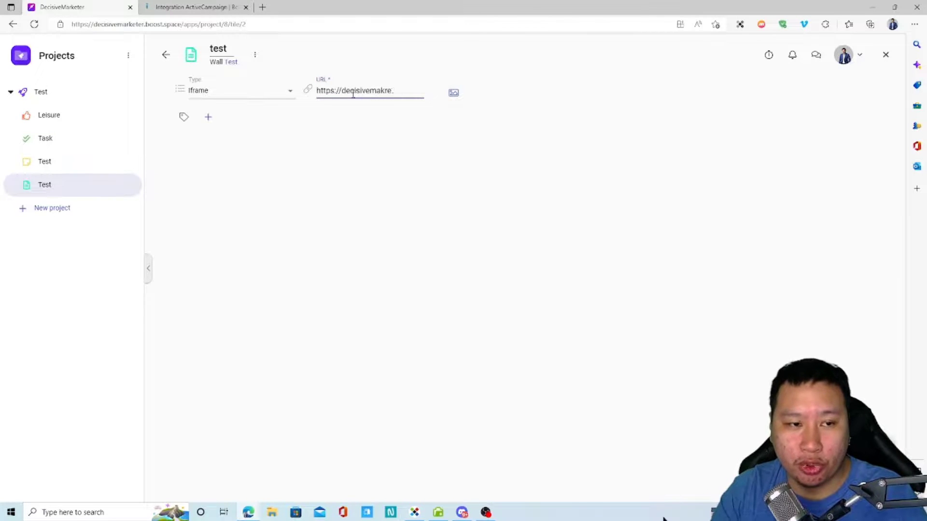
pyautogui.write('teer.com')
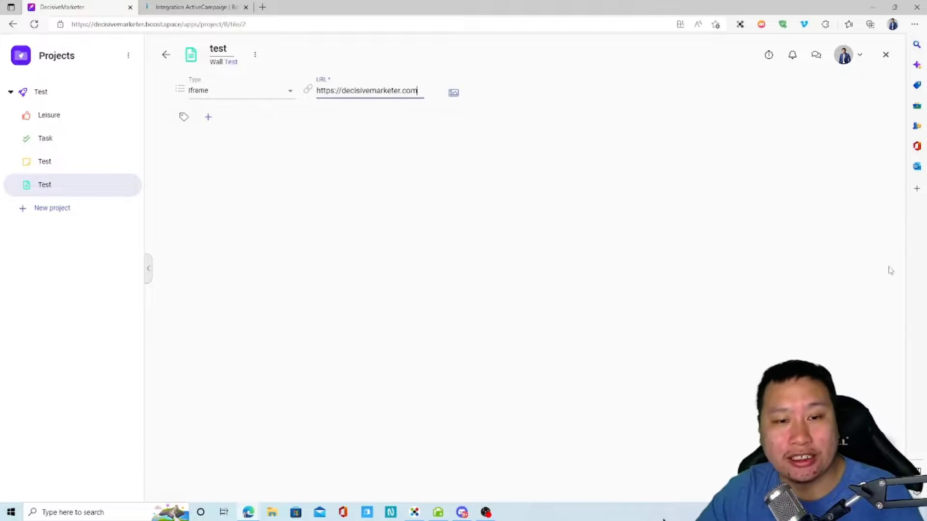
pyautogui.click(664, 520)
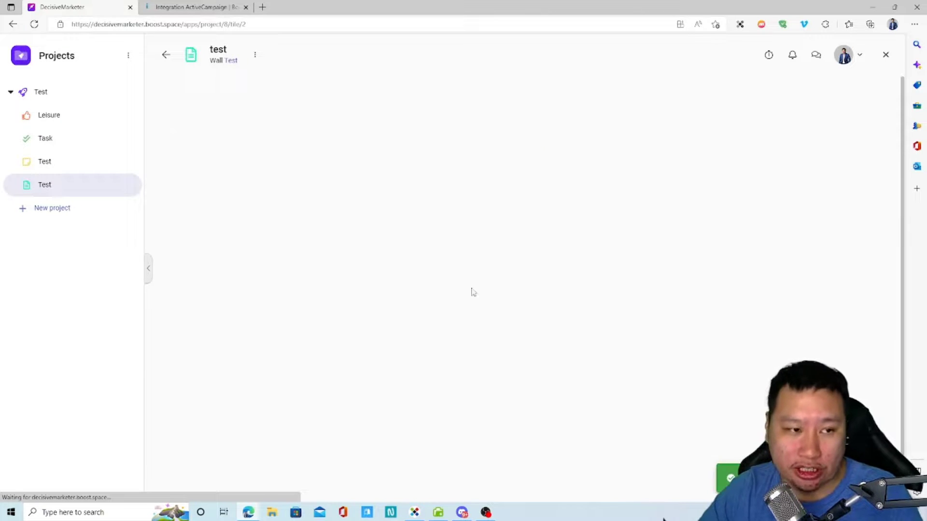
pyautogui.click(88, 188)
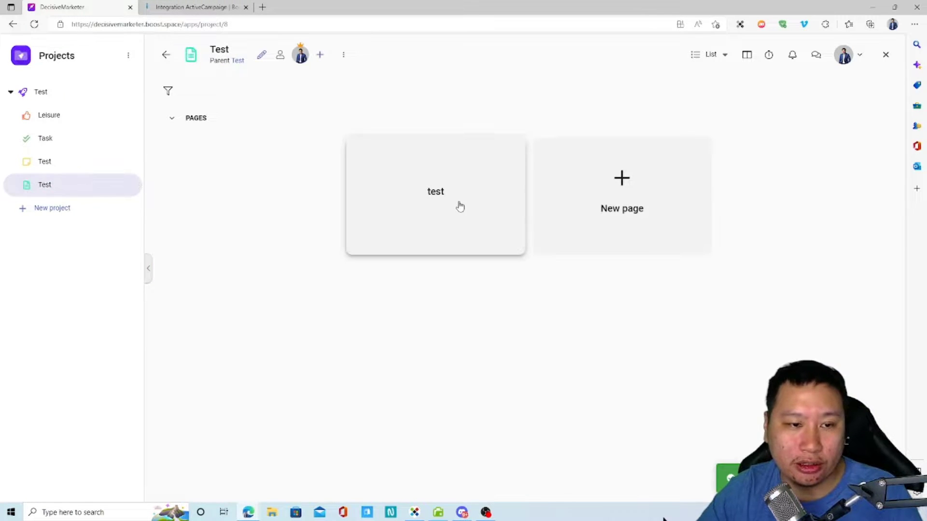
pyautogui.click(459, 204)
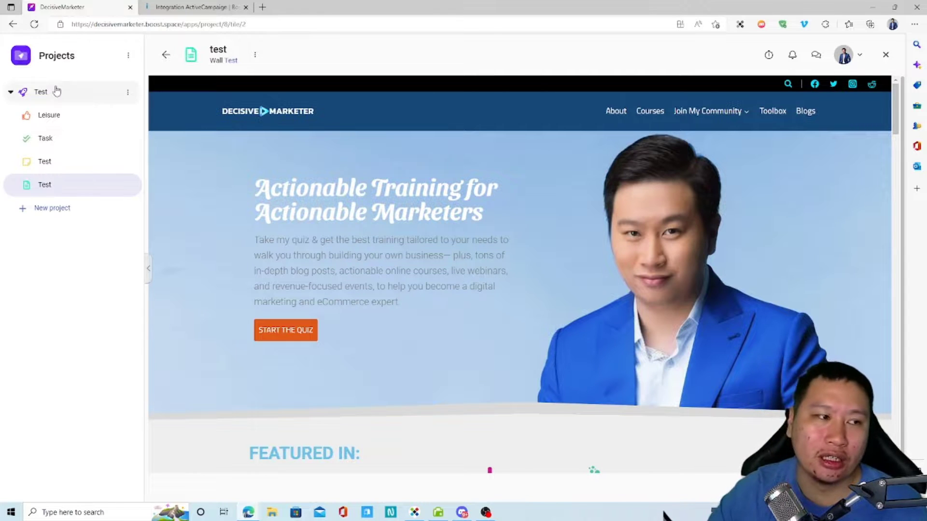
# - Look through the module types for a new space in the Test project, view the new calendar form and discard it
pyautogui.click(68, 98)
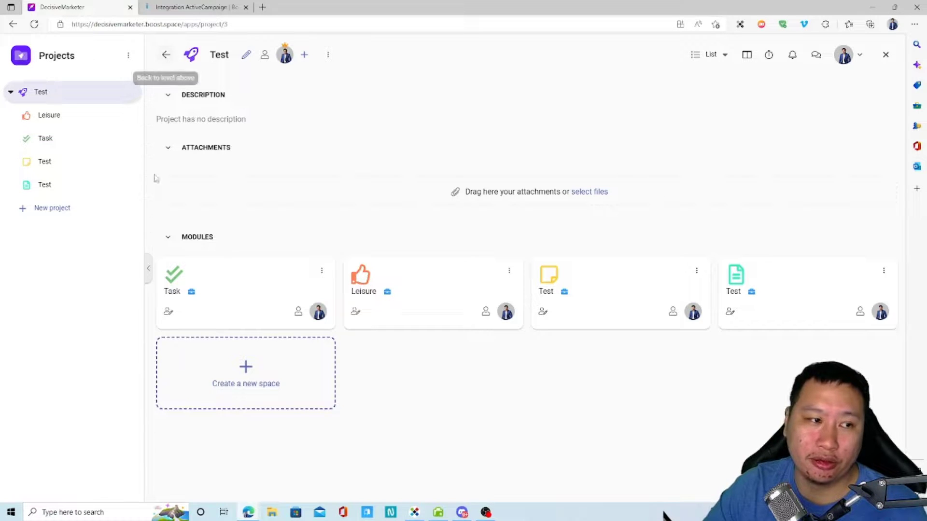
pyautogui.click(198, 402)
pyautogui.scroll(-2, 269, 399)
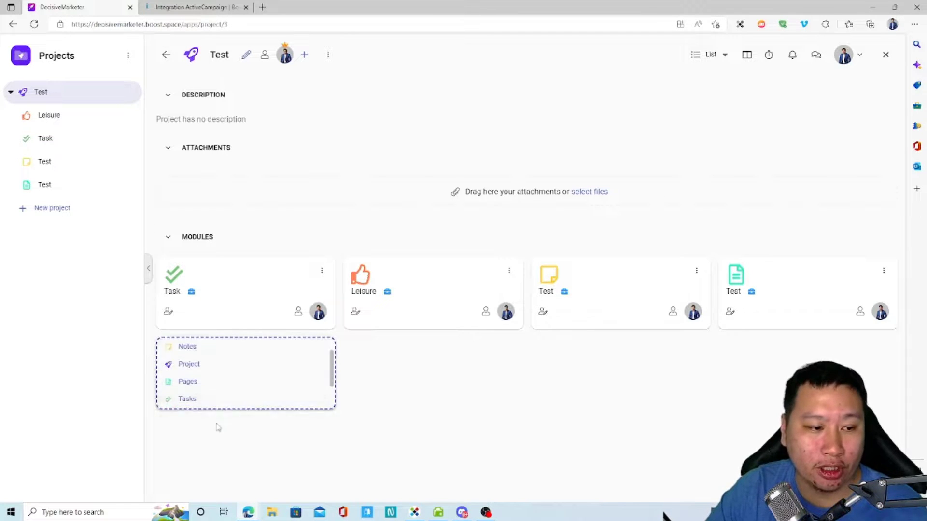
pyautogui.scroll(-1, 260, 396)
pyautogui.scroll(3, 249, 395)
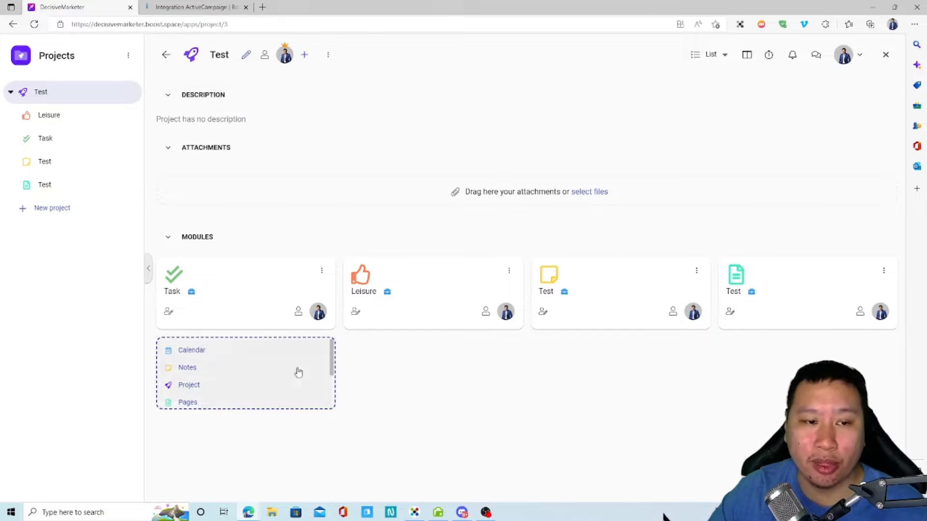
pyautogui.click(239, 350)
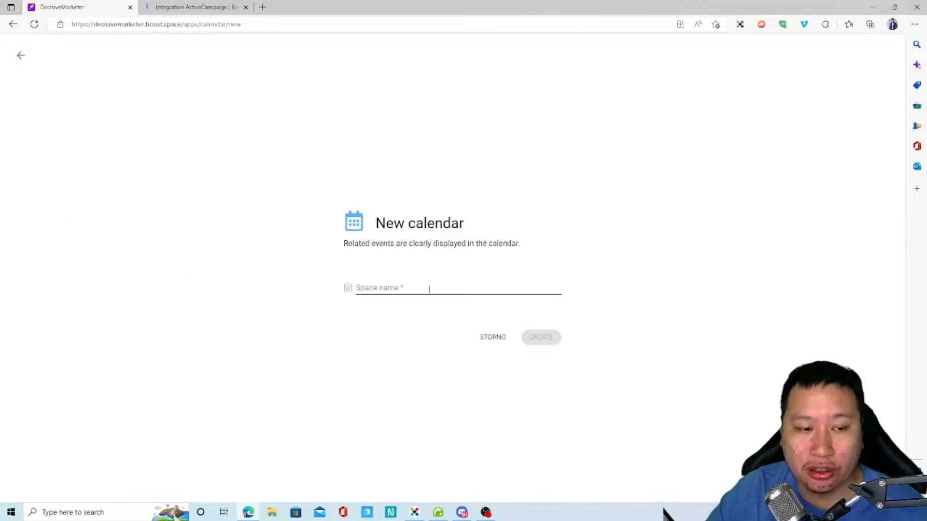
pyautogui.click(486, 337)
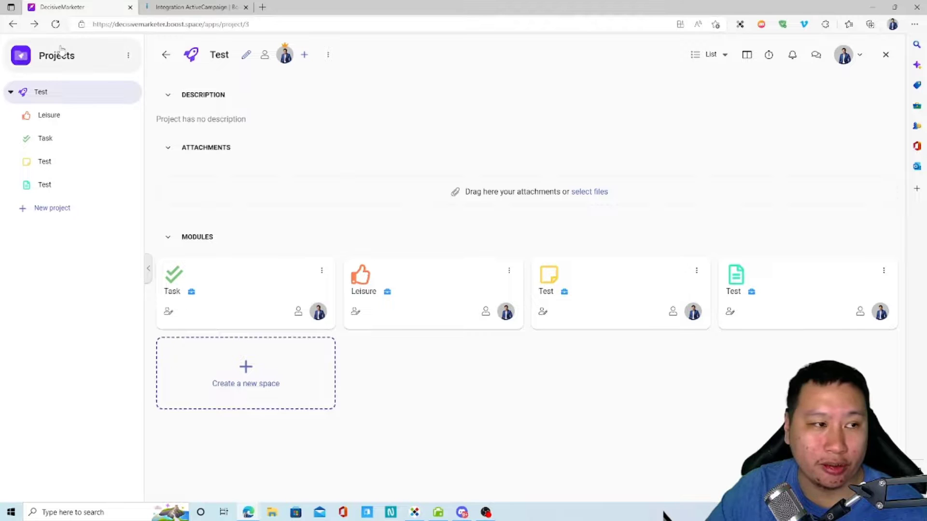
# - Leave the Test project and the overview of all projects to return to the desktop
pyautogui.click(165, 54)
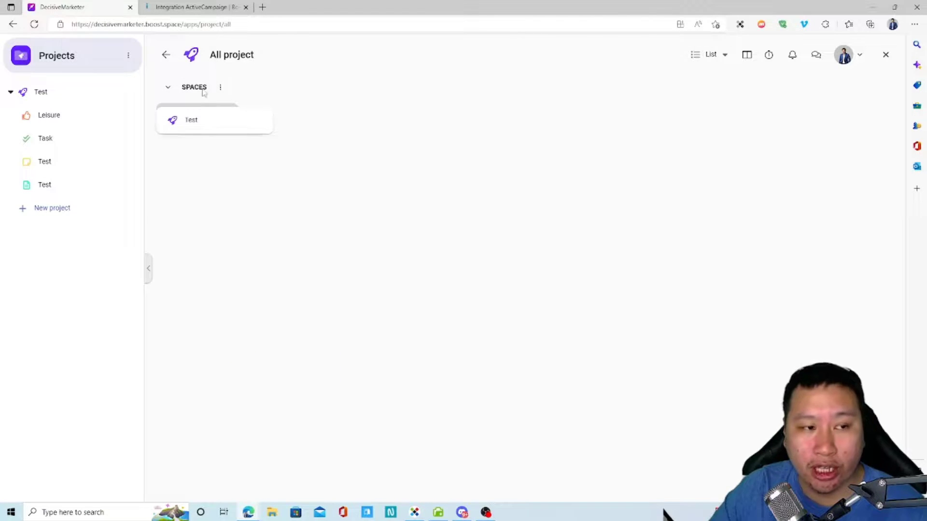
pyautogui.click(166, 54)
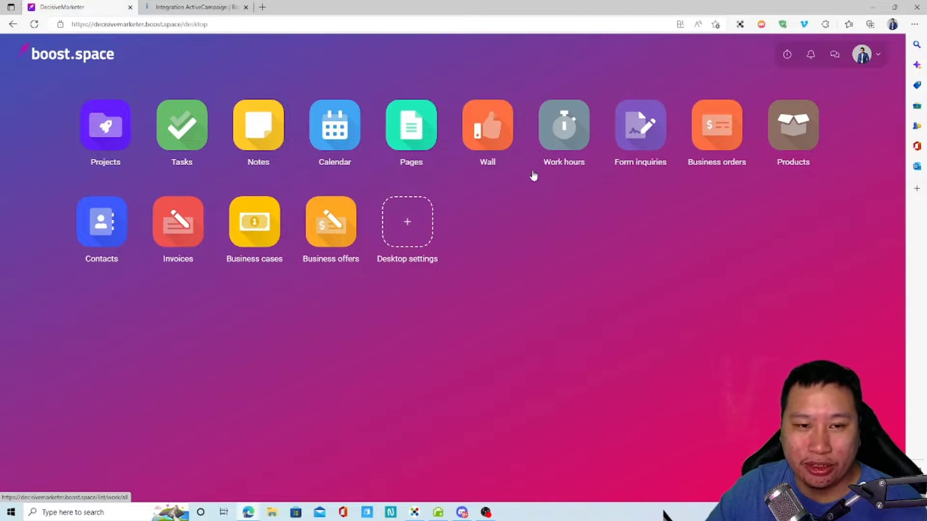
pyautogui.doubleClick(569, 268)
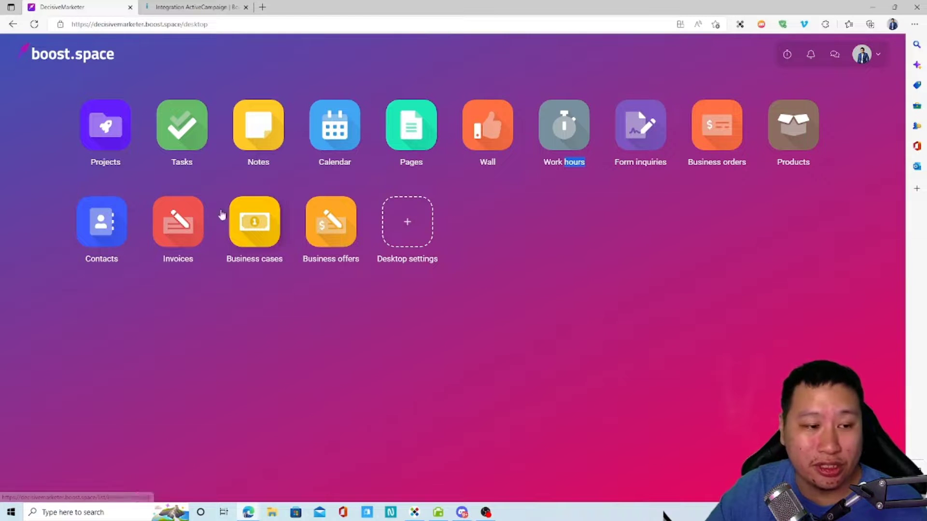
# - Switch to the Boost.integrator scenario and move the empty module linked to ActiveCampaign below it, without choosing an app
pyautogui.click(212, 12)
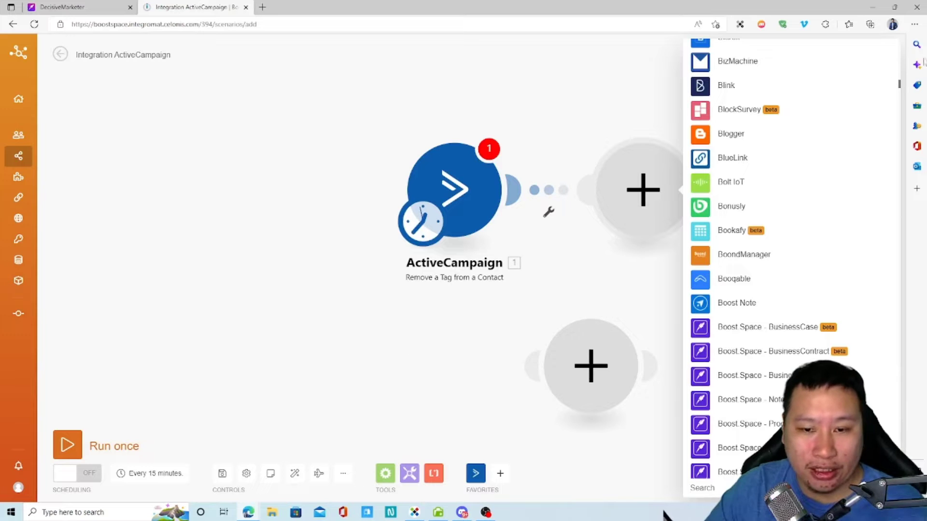
pyautogui.moveTo(664, 175); pyautogui.dragTo(534, 306)
pyautogui.click(536, 310)
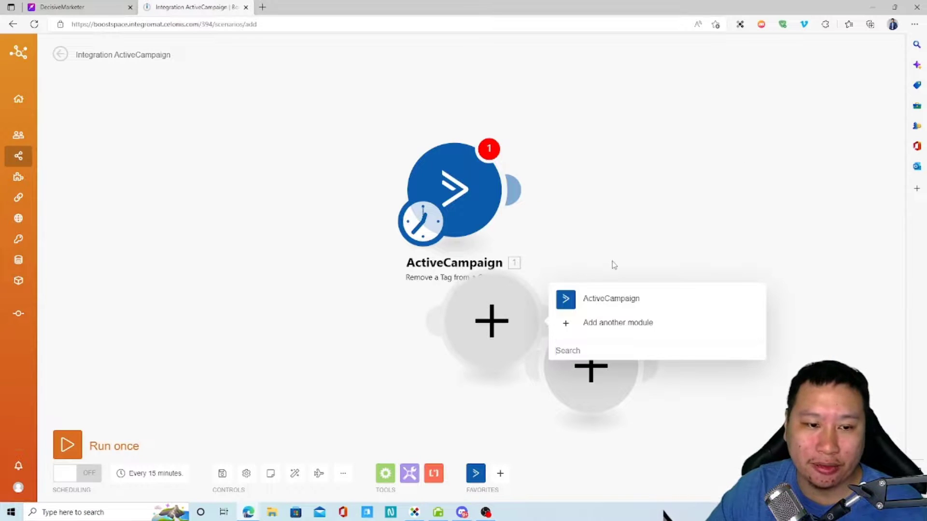
pyautogui.click(625, 232)
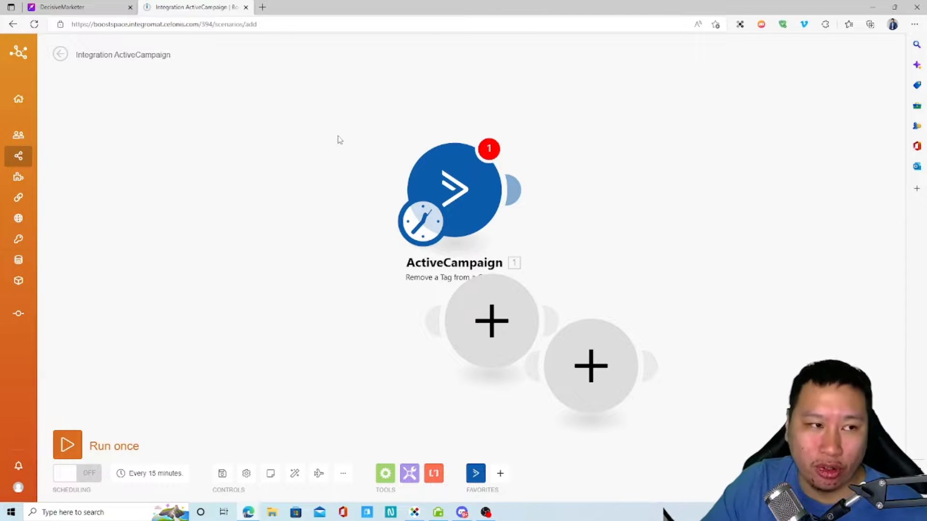
# - Switch back to Boost.space, view the integrations page in Settings and return to the desktop
pyautogui.click(64, 6)
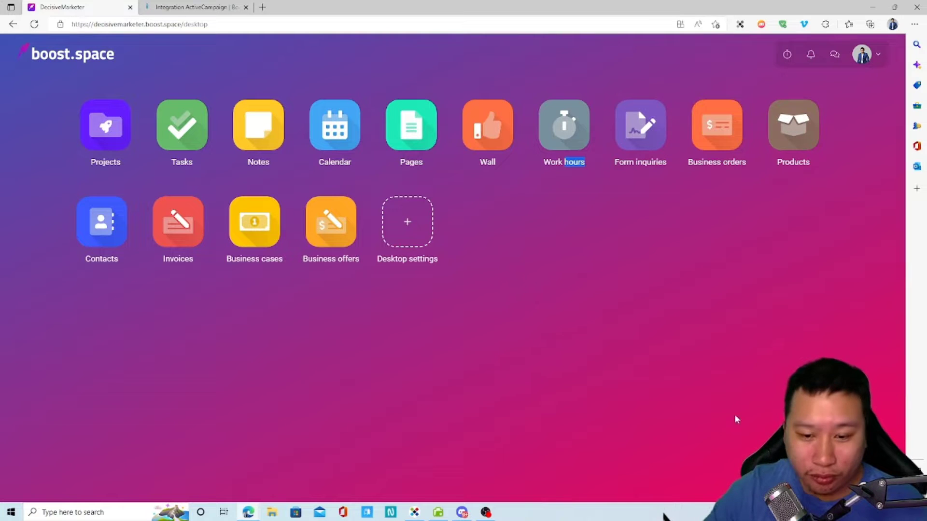
pyautogui.hotkey('alt', 'Left')
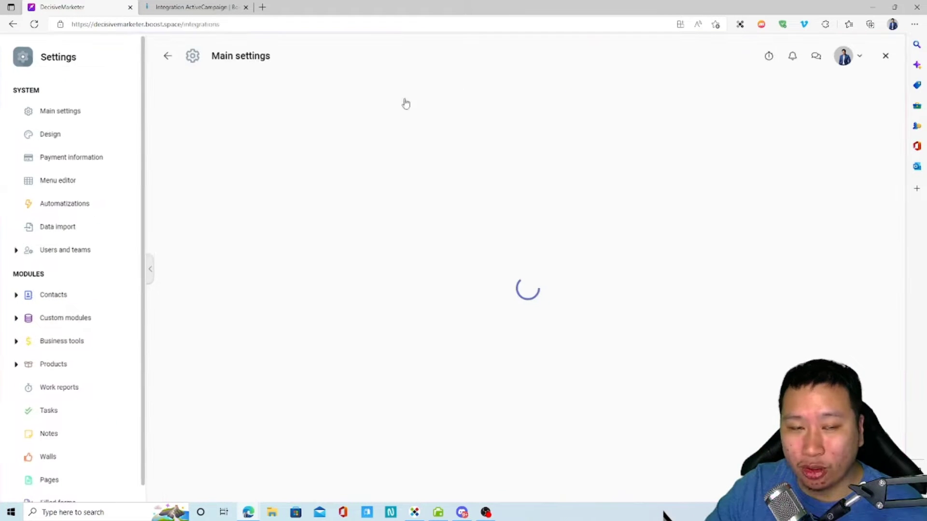
pyautogui.click(885, 54)
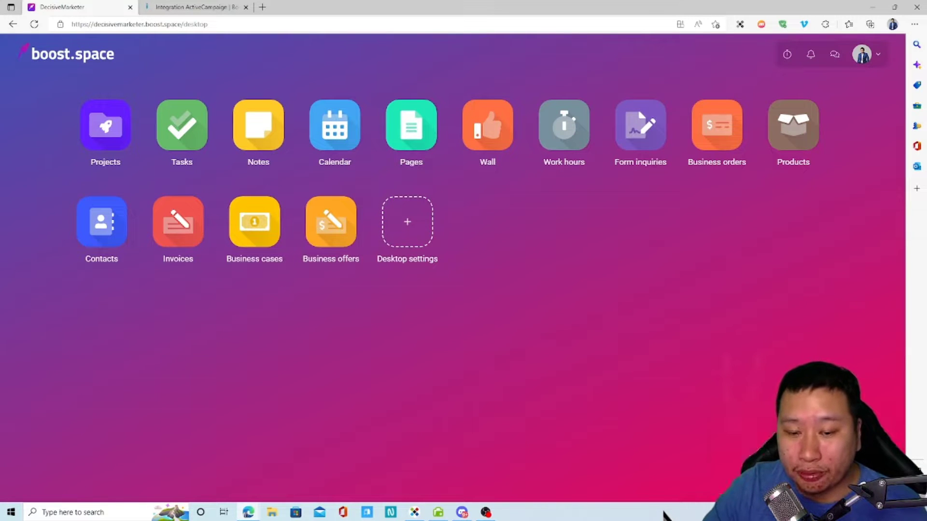
# - Look through the module shop from the collaboration modules to the analytics modules and open the Photopea module's page
pyautogui.scroll(-15, 589, 290)
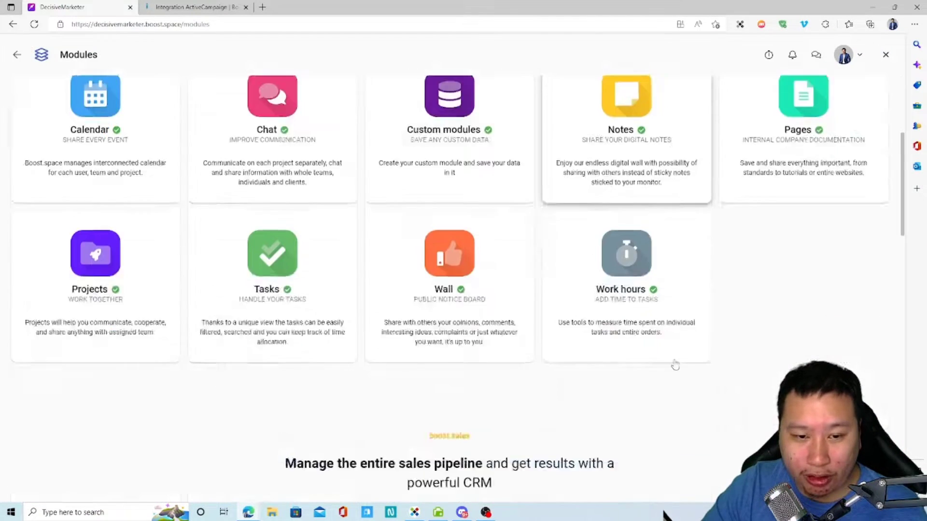
pyautogui.scroll(-2, 614, 348)
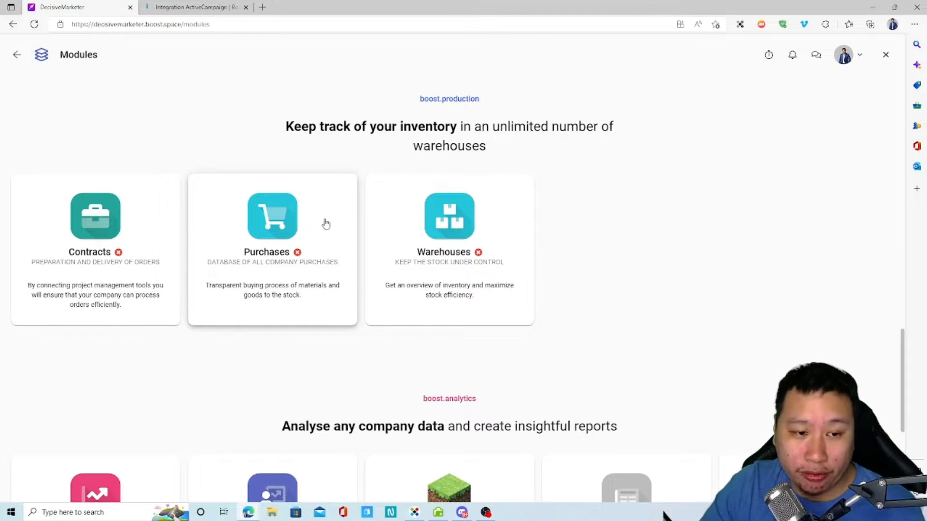
pyautogui.scroll(-5, 393, 314)
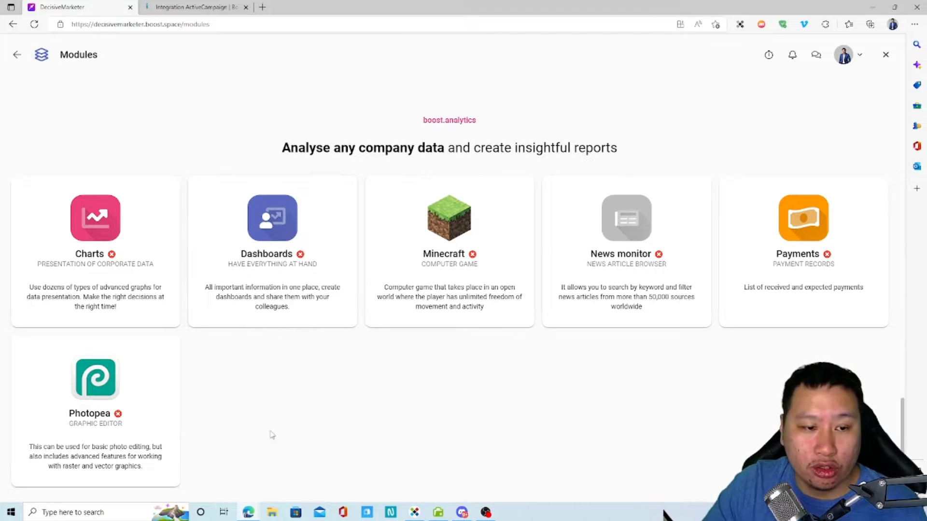
pyautogui.click(120, 374)
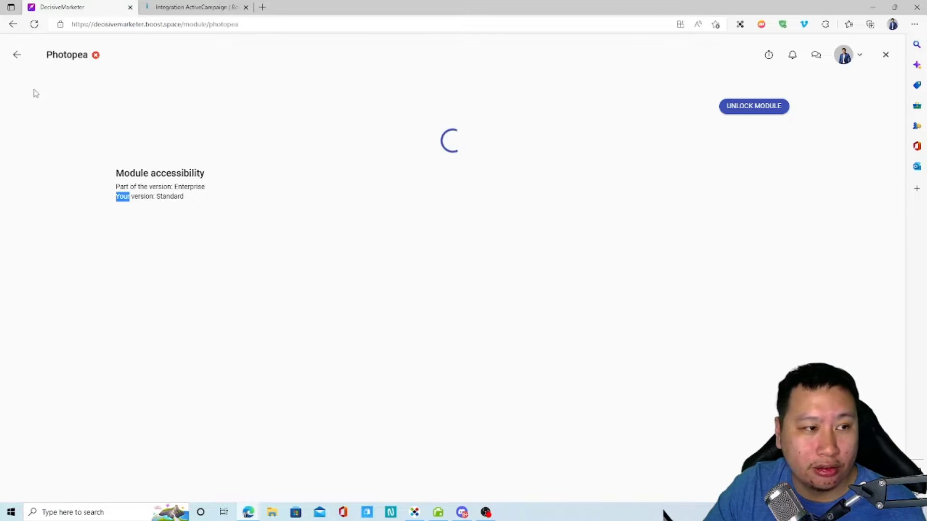
# - View how to unlock the Photopea module, close the unlock information and return to the module shop
pyautogui.click(736, 110)
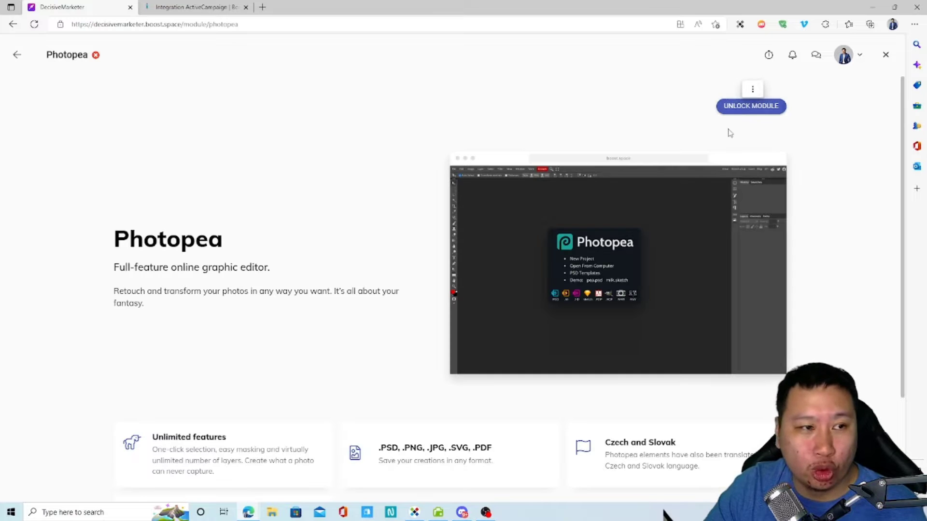
pyautogui.moveTo(636, 129); pyautogui.dragTo(766, 113)
pyautogui.click(786, 93)
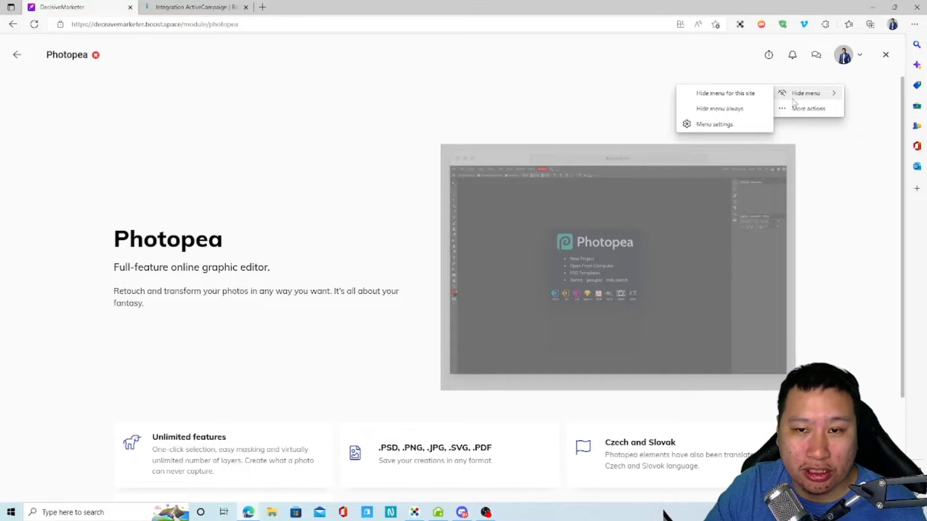
pyautogui.click(758, 105)
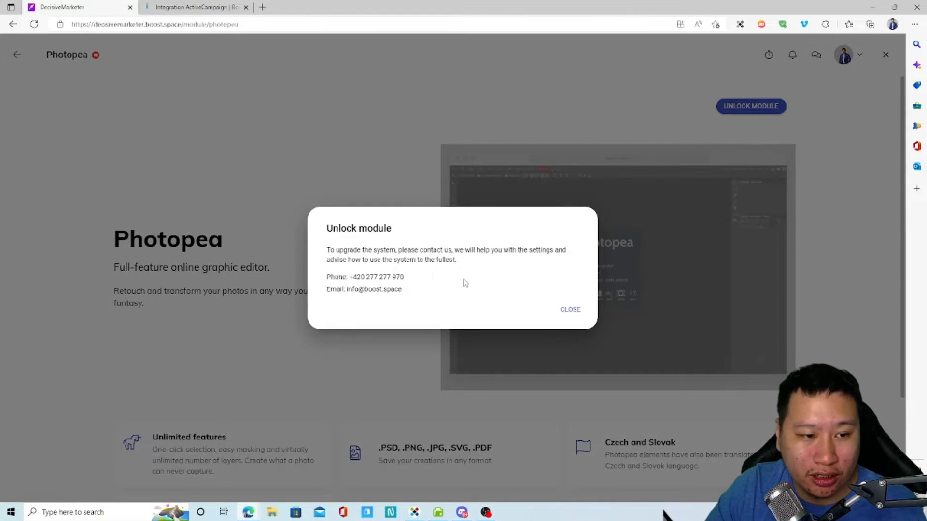
pyautogui.click(570, 312)
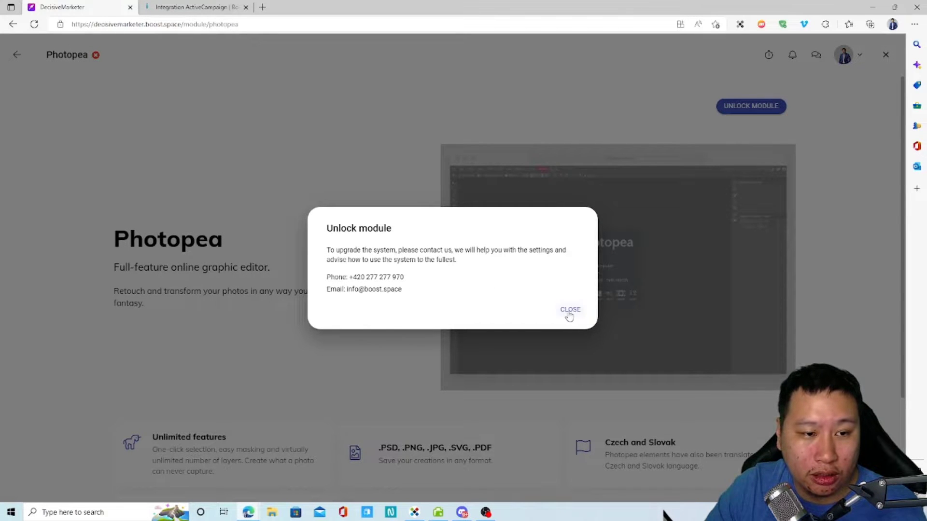
pyautogui.click(20, 54)
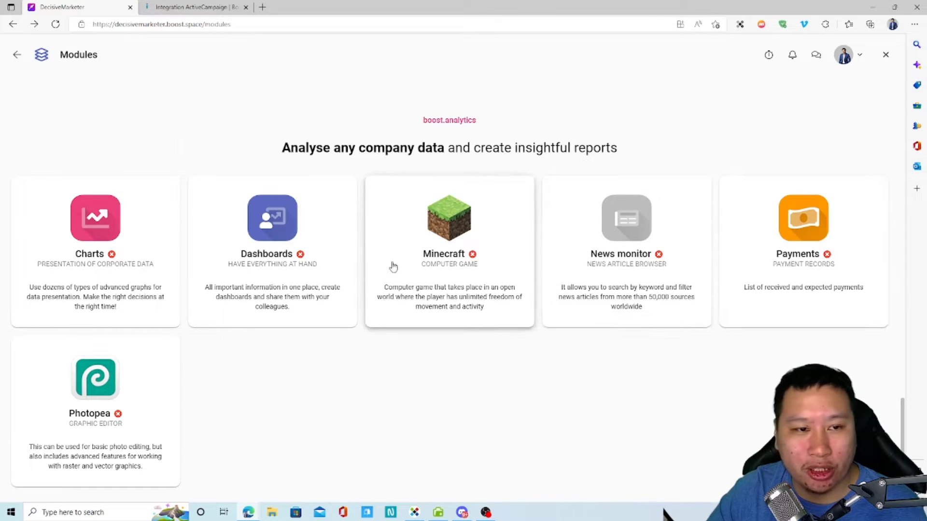
# - Look back over the module shop up to its collaboration modules and close it to return to the desktop
pyautogui.scroll(10, 510, 301)
pyautogui.scroll(10, 511, 302)
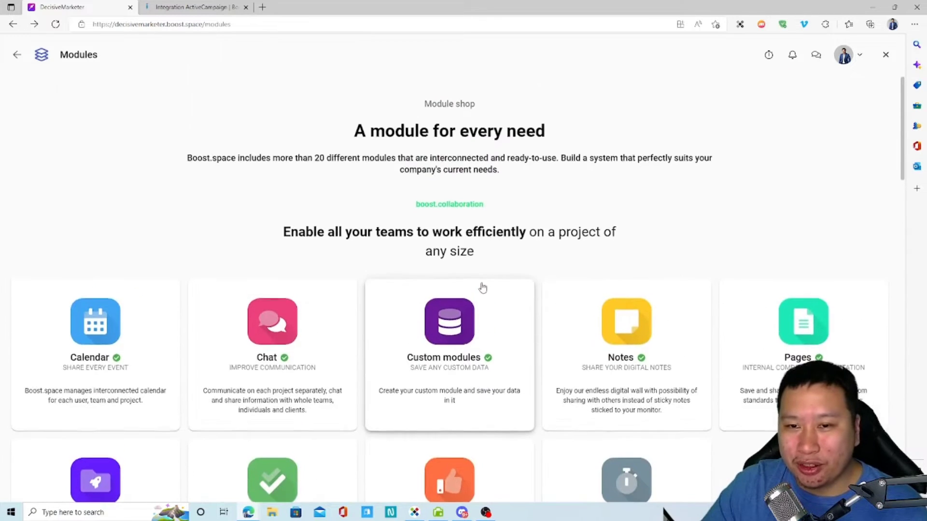
pyautogui.click(887, 55)
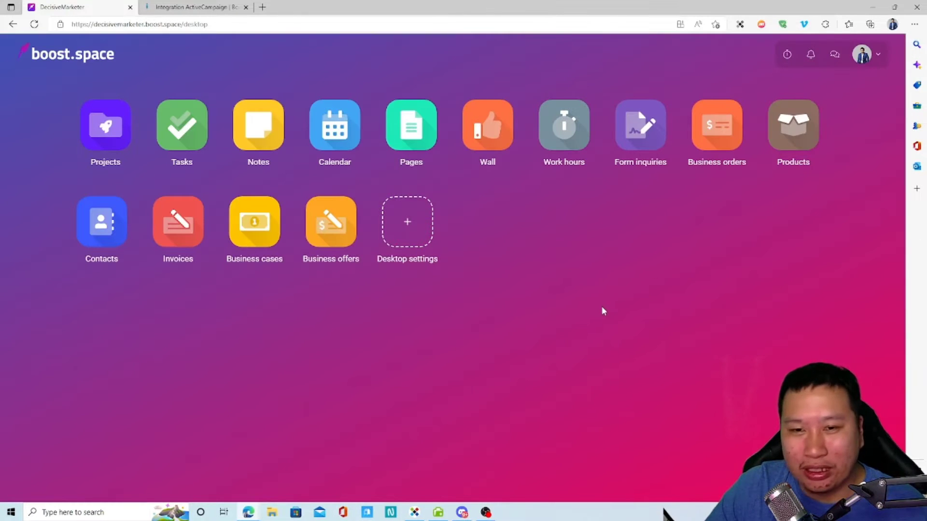
# - Switch to the Boost.integrator scenario, view its navigation sections and return to the Boost.space desktop
pyautogui.click(191, 7)
pyautogui.click(96, 5)
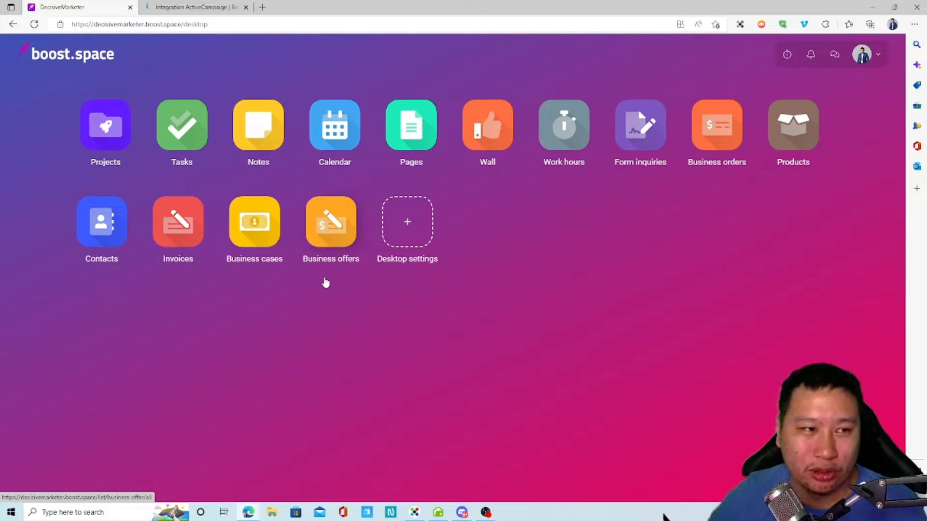
pyautogui.click(161, 9)
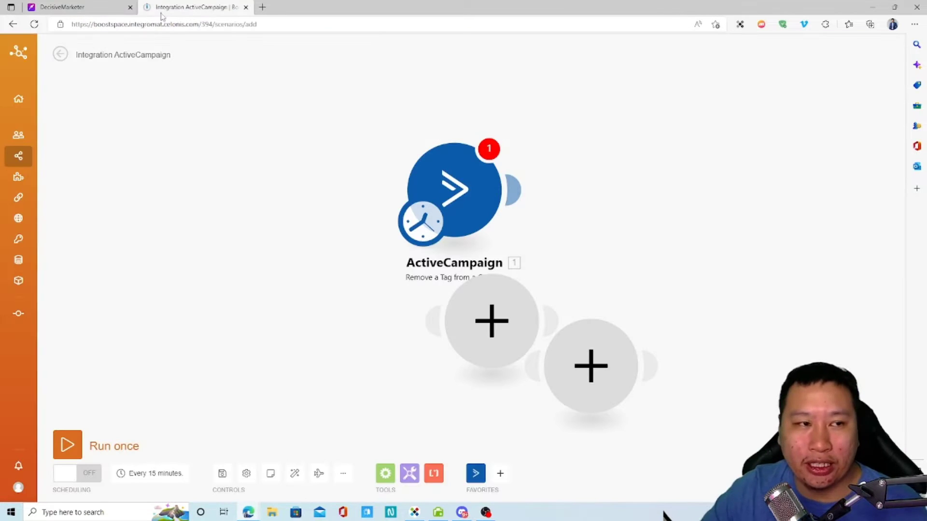
pyautogui.moveTo(39, 176)
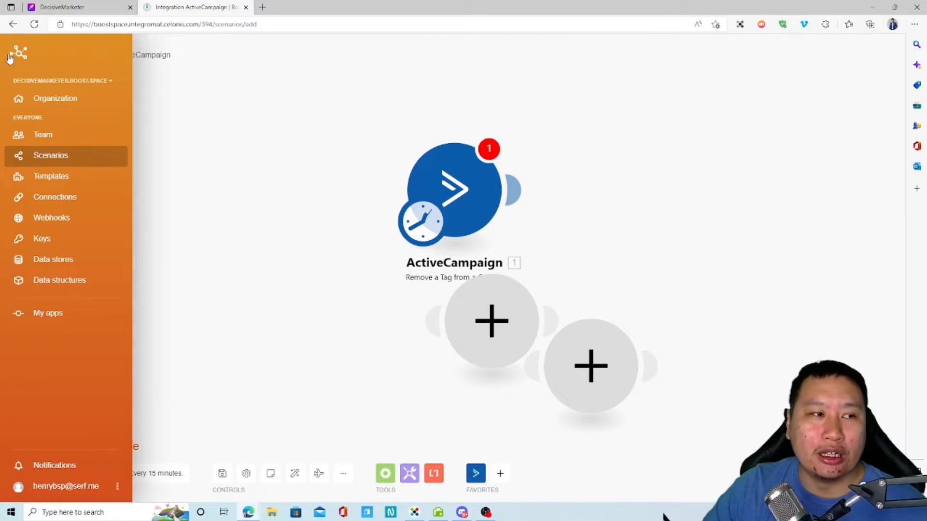
pyautogui.click(83, 6)
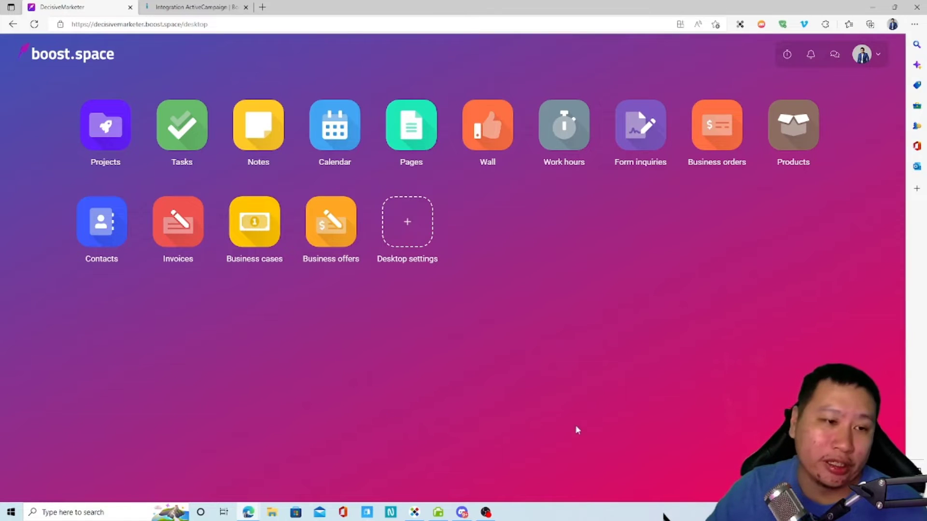